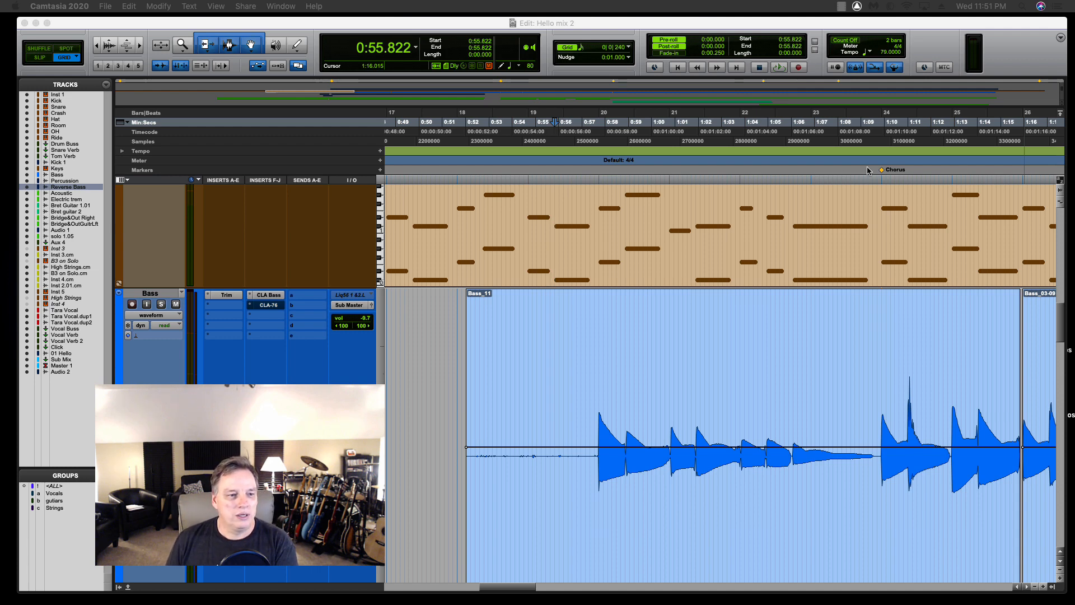
Play the song from 0:55.822 to hear the Bass timing against the MIDI part, and stop playback.
left_click(779, 68)
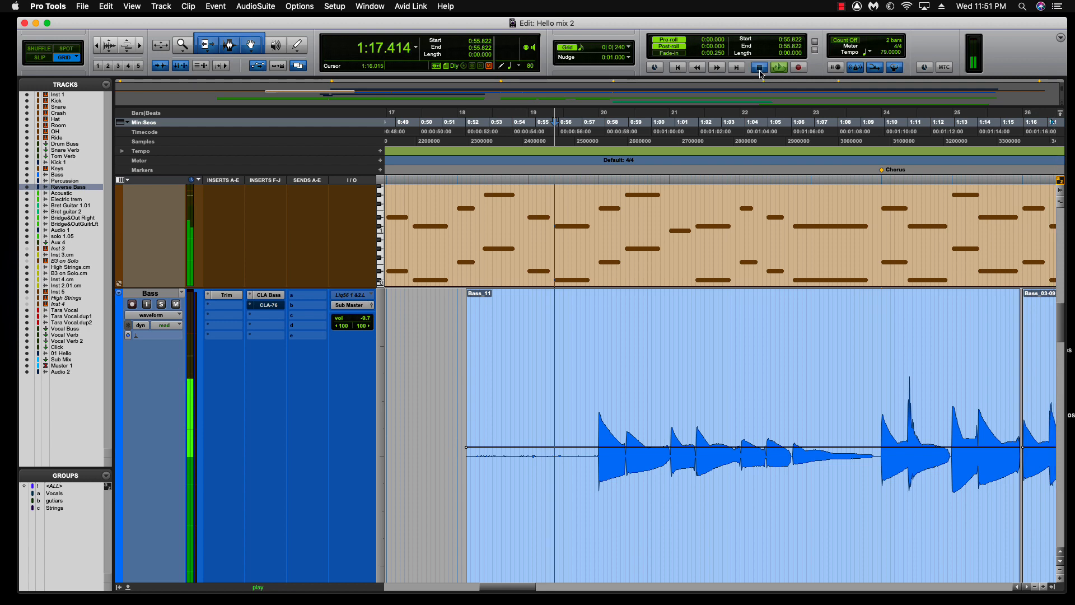
left_click(760, 68)
left_click_drag(1062, 331, 1063, 330)
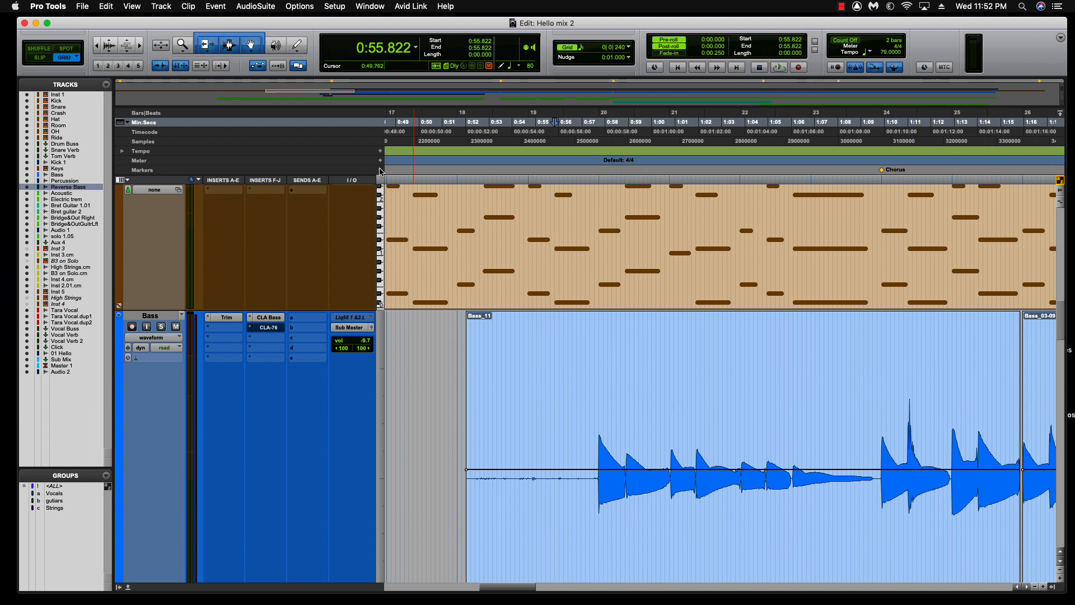
Examine the first Bass notes around bar 20 up close and audition them from 0:57.531.
key("t")
key("t")
key("t")
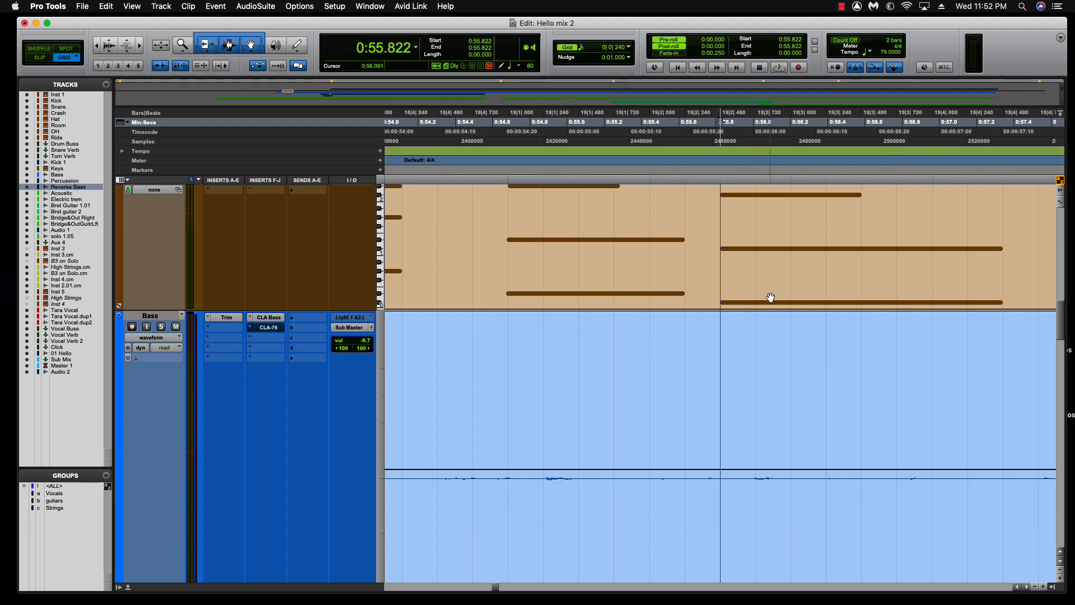
scroll(796, 308, "right", 5)
scroll(797, 312, "right", 10)
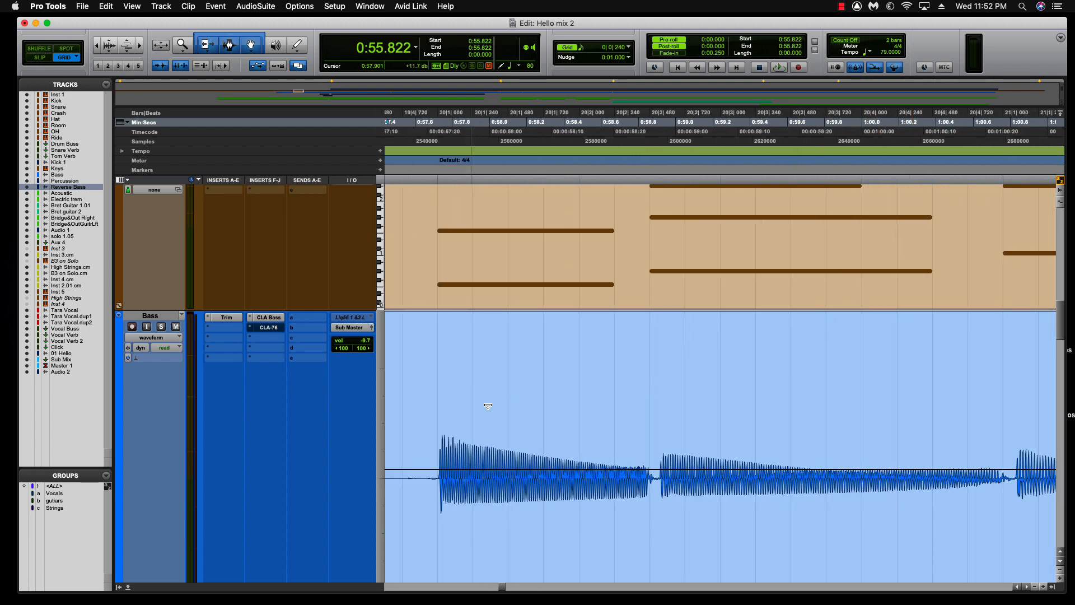
left_click(416, 132)
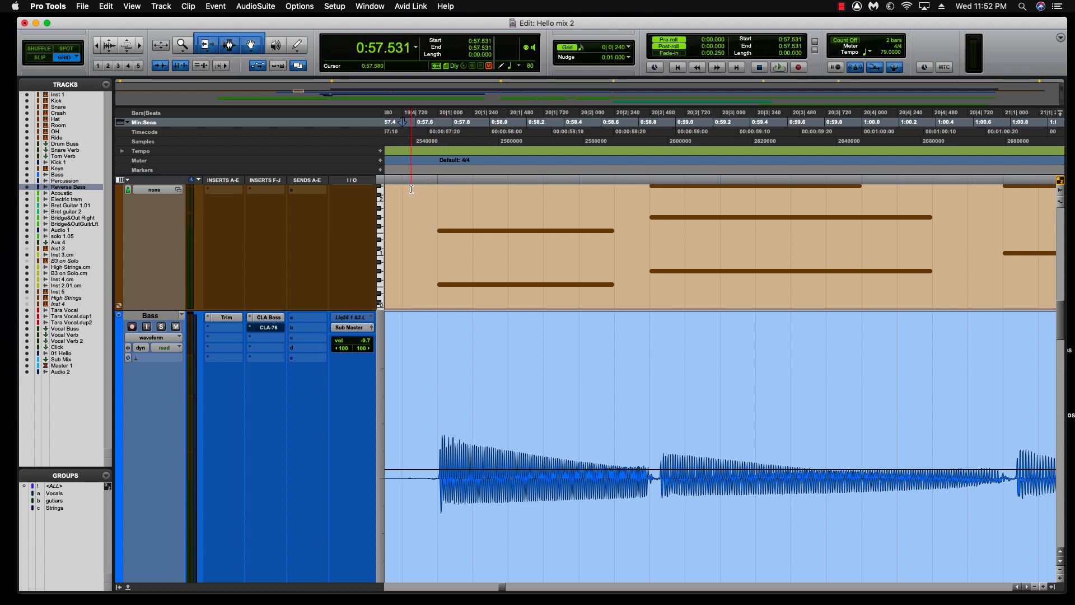
key("space")
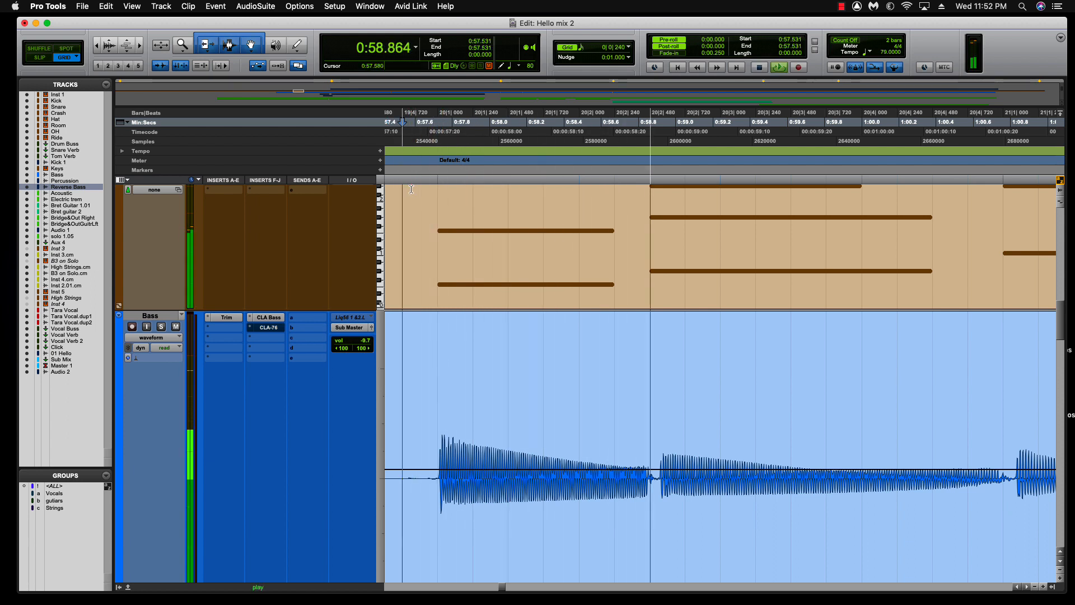
key("space")
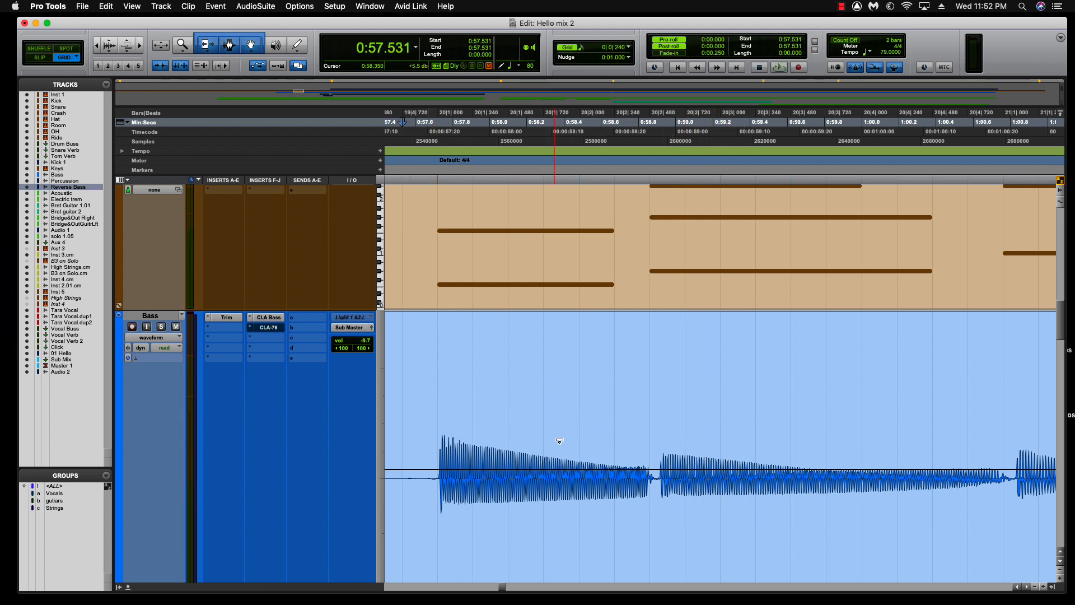
Enable Monophonic Elastic Audio on the Bass track and show the track in warp view.
left_click(137, 359)
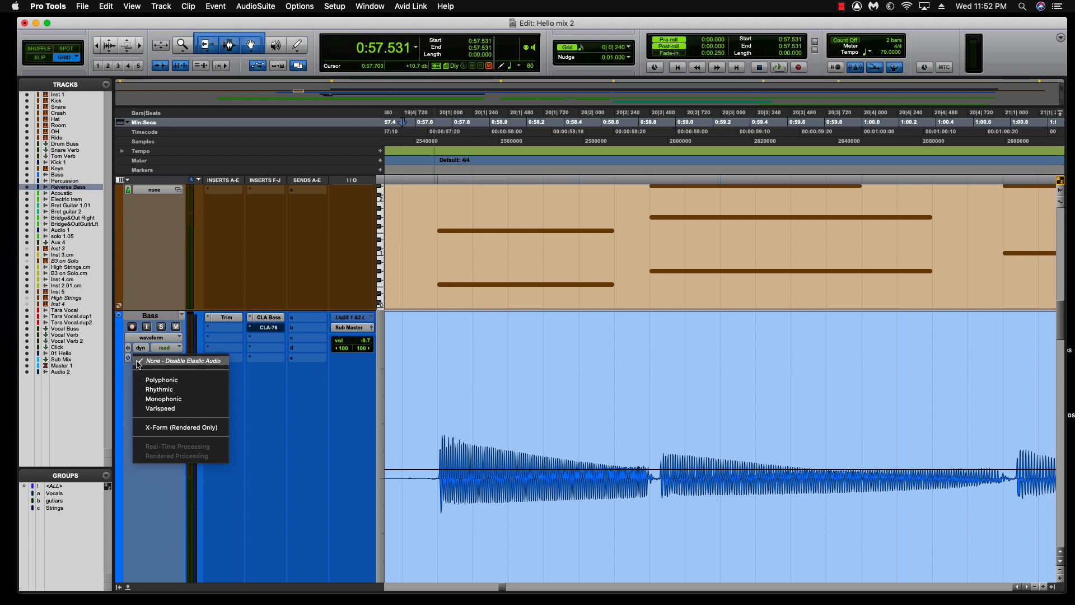
left_click(163, 399)
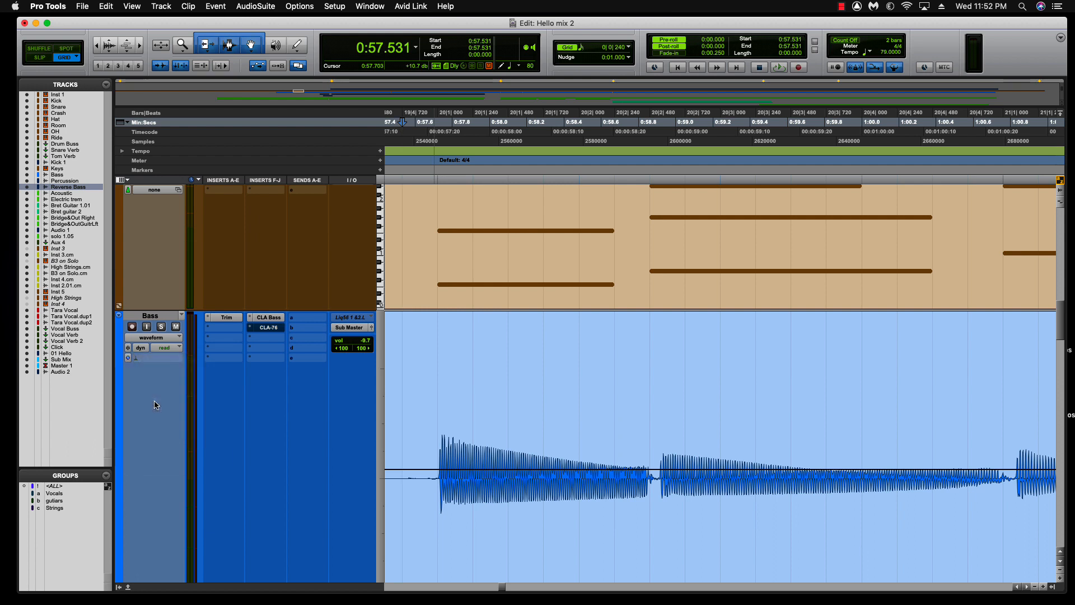
left_click(160, 338)
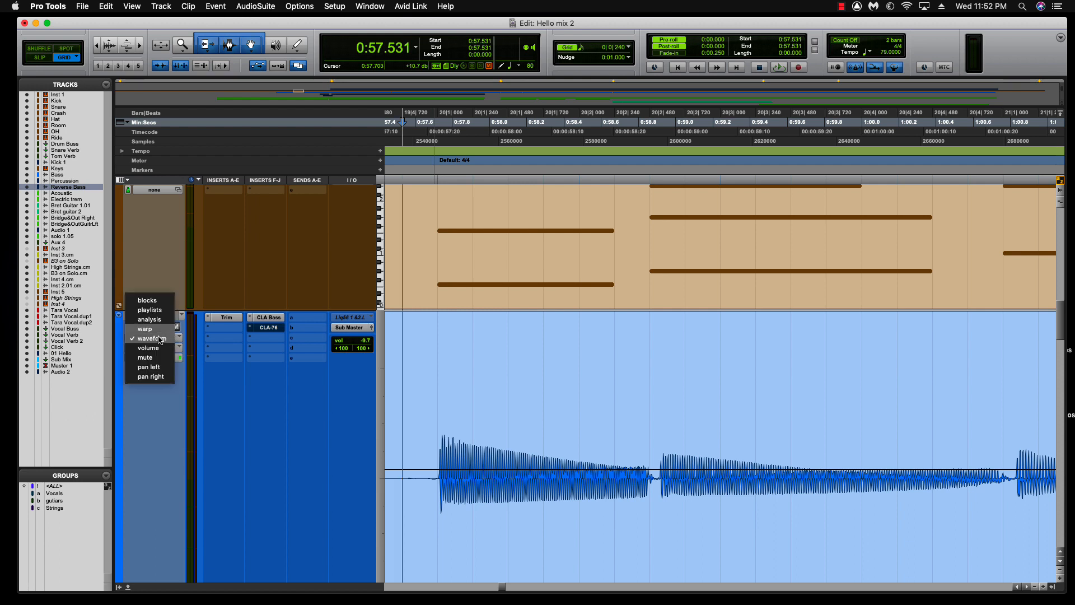
left_click(157, 332)
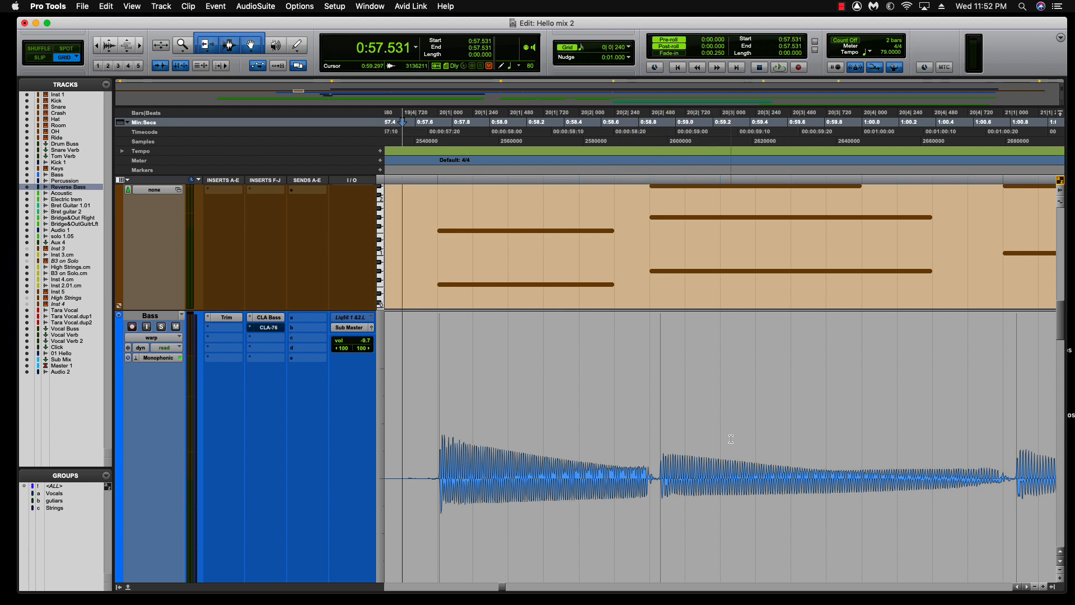
Add warp markers at the second Bass note and its neighbours, and warp that note earlier to 0:58.860, matching the MIDI note.
scroll(731, 438, "down", 1)
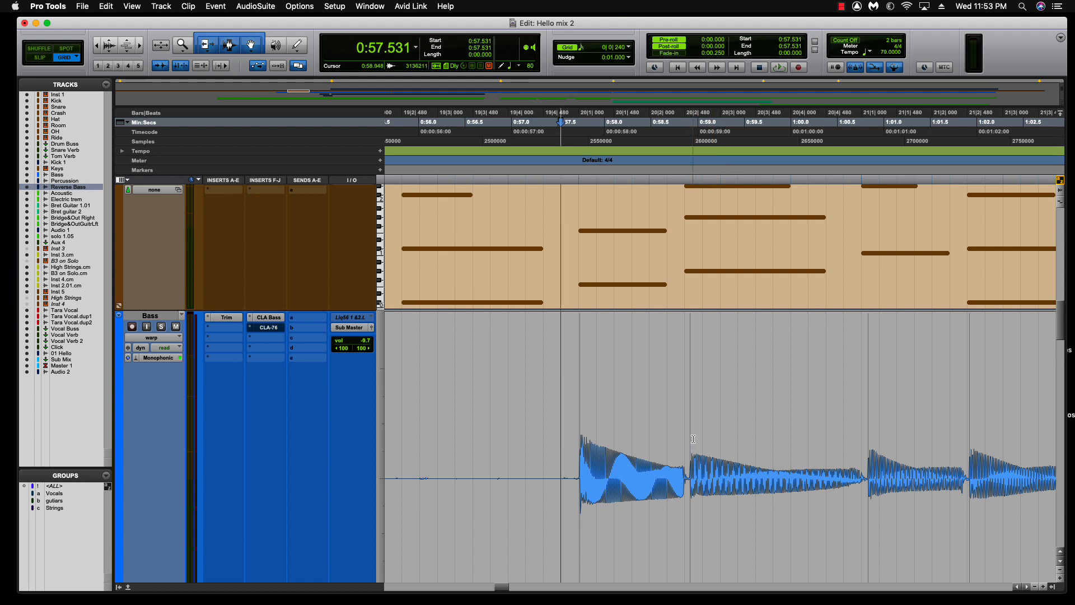
scroll(689, 462, "down", 3)
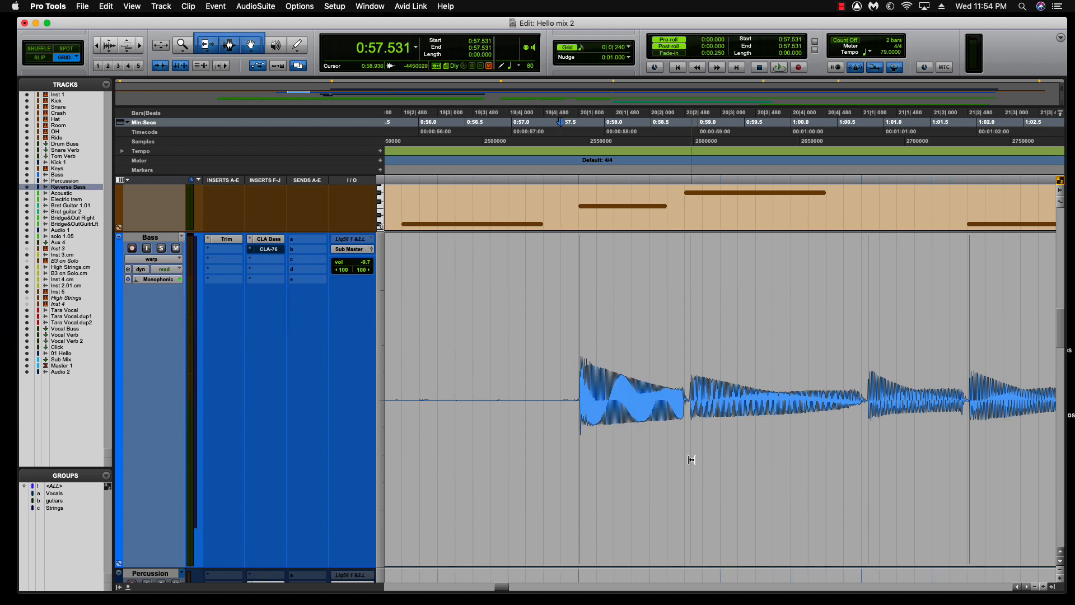
left_click(692, 460, "shift")
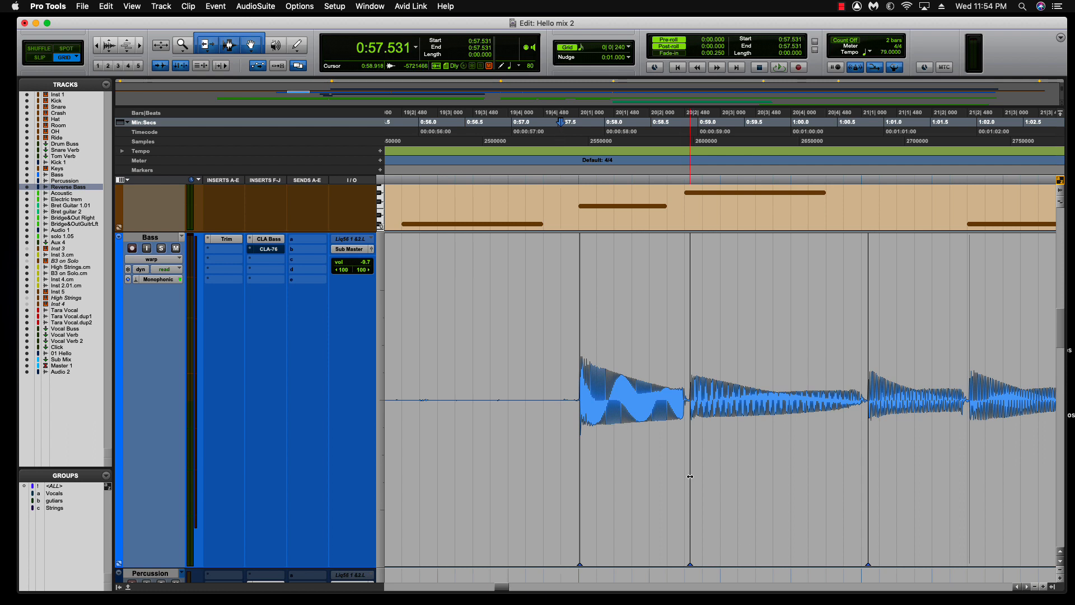
left_click_drag(690, 476, 688, 475)
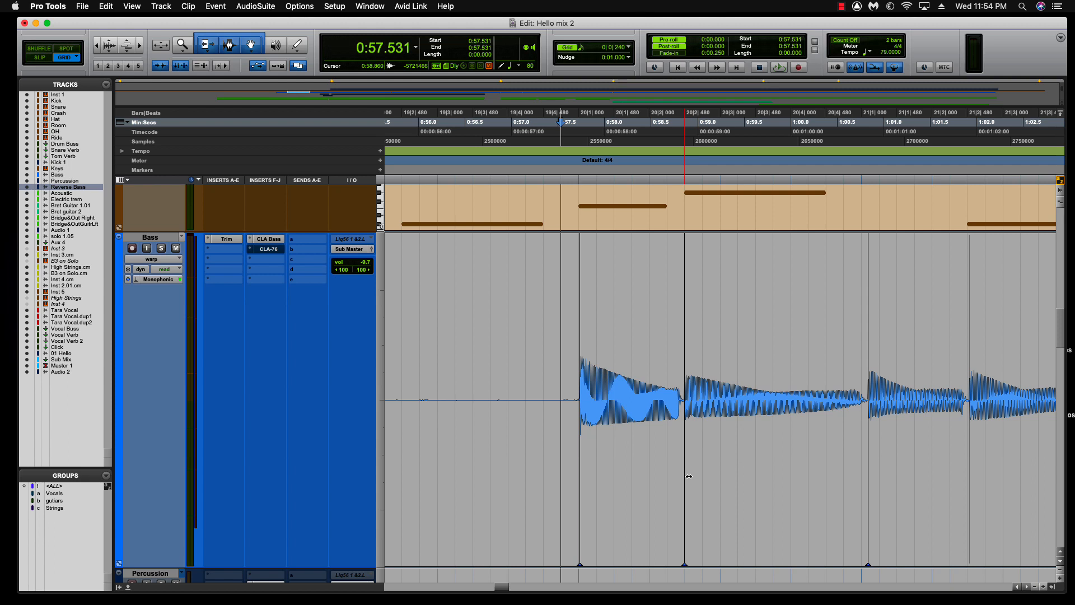
Solo the Bass track and audition the warped note from 0:56.962.
left_click(688, 144)
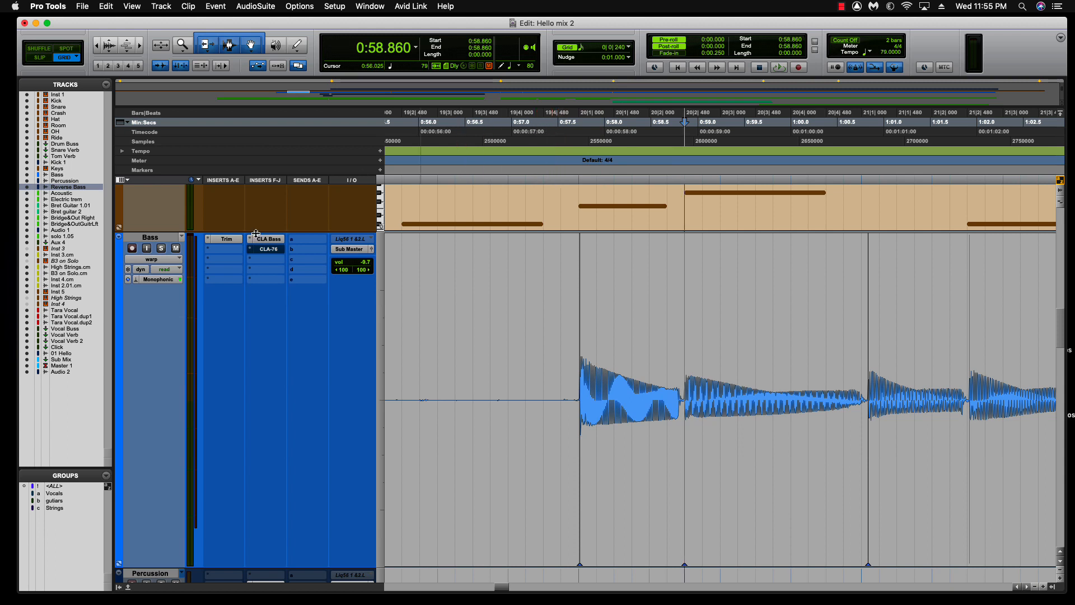
left_click(161, 248)
left_click(508, 143)
key("space")
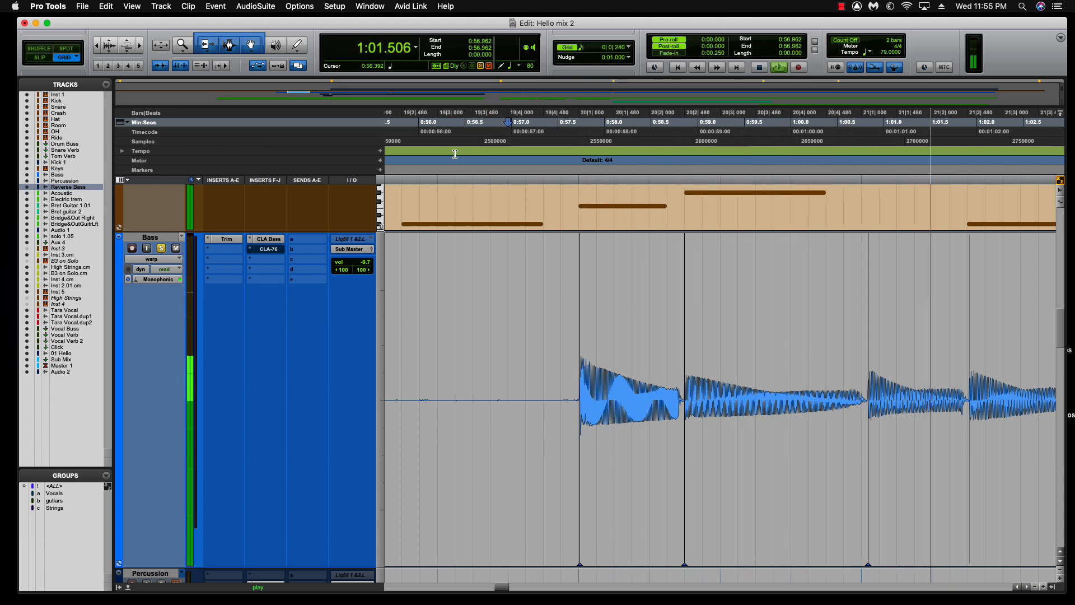
key("space")
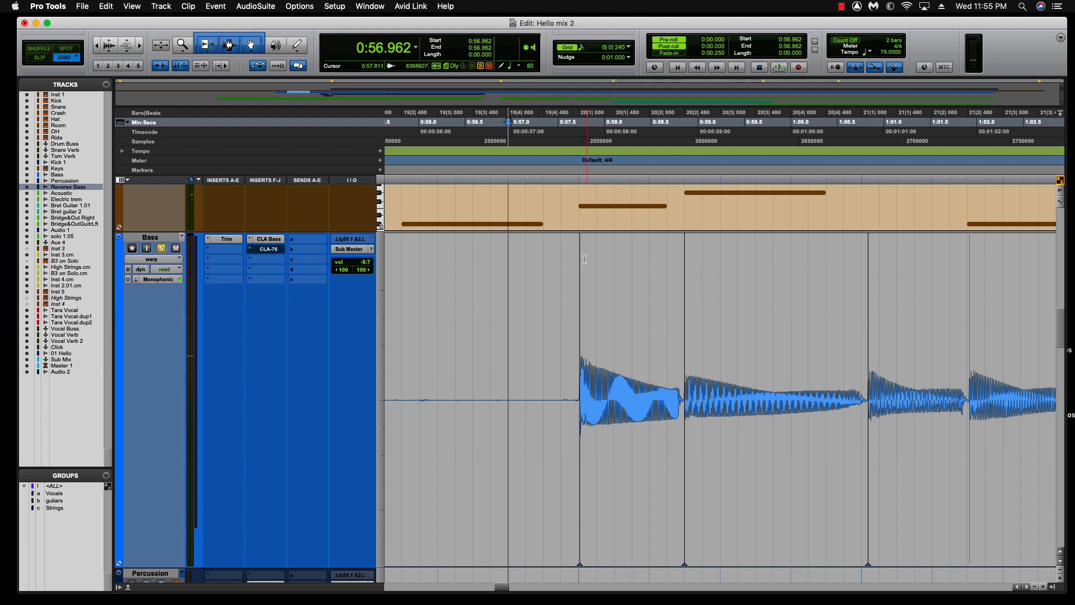
Return the Bass track to waveform view and disable its Elastic Audio, committing the warped audio to disk.
left_click(160, 260)
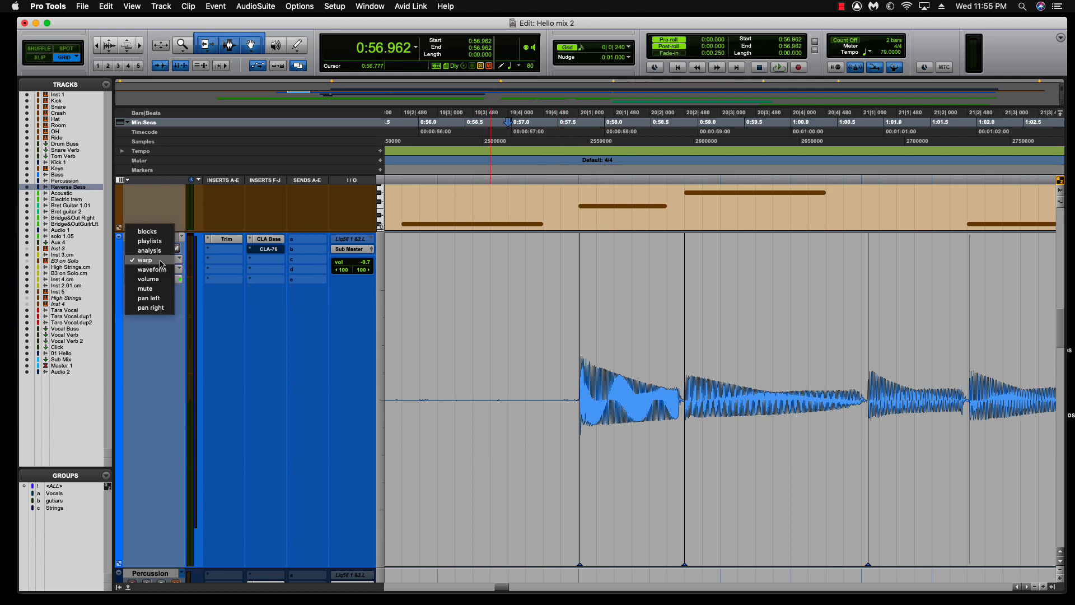
left_click(146, 247)
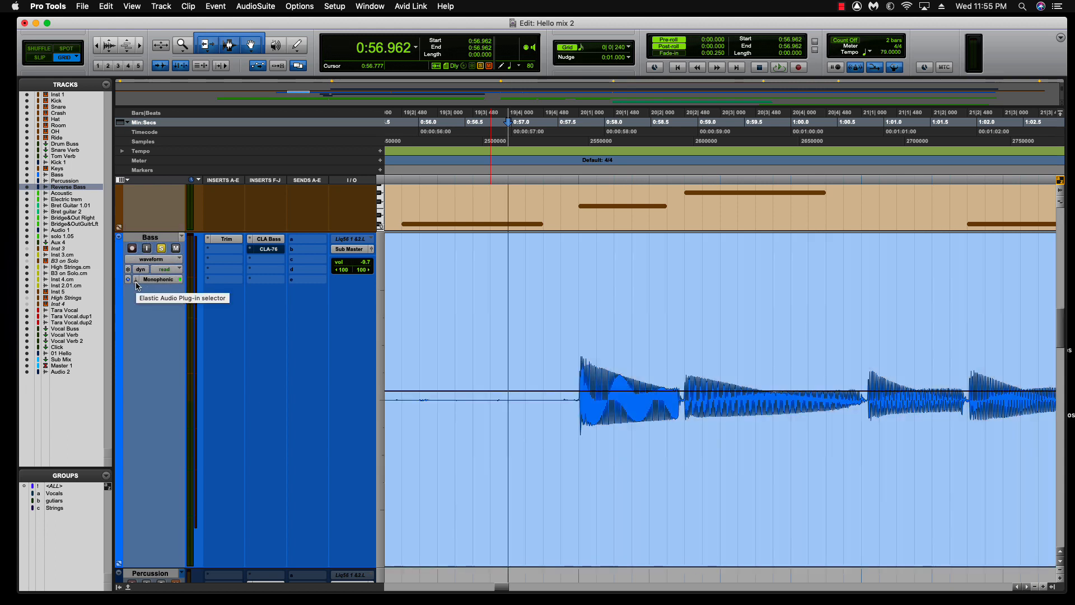
left_click(138, 282)
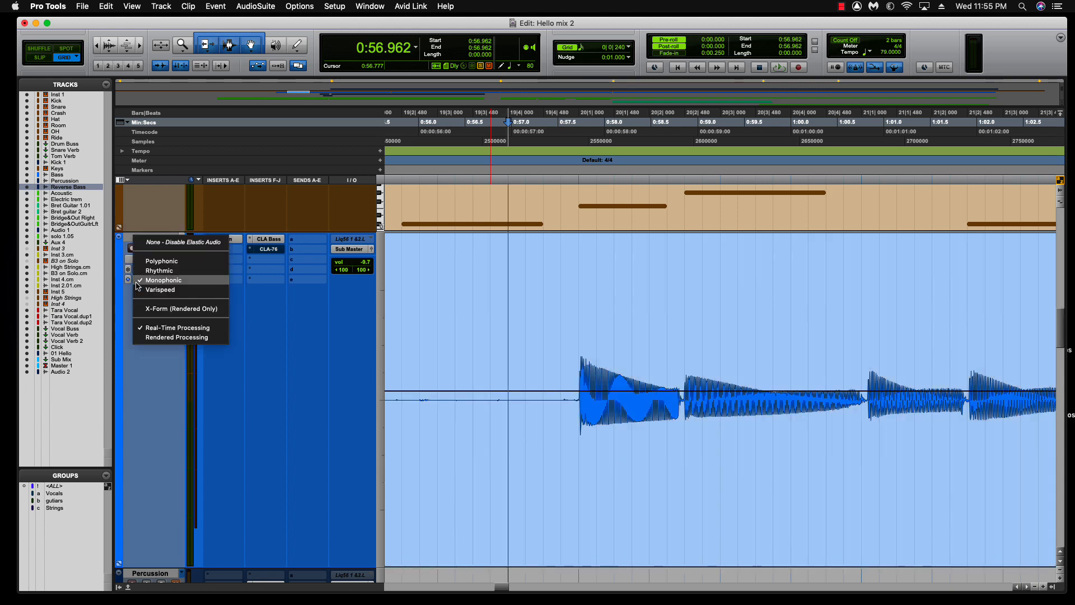
left_click(164, 243)
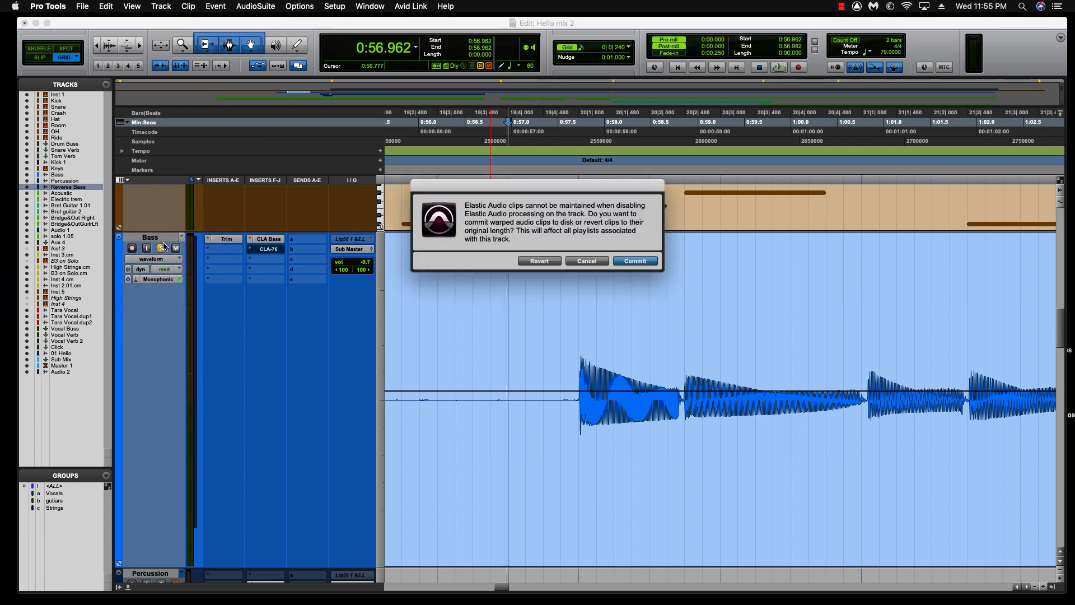
left_click(636, 262)
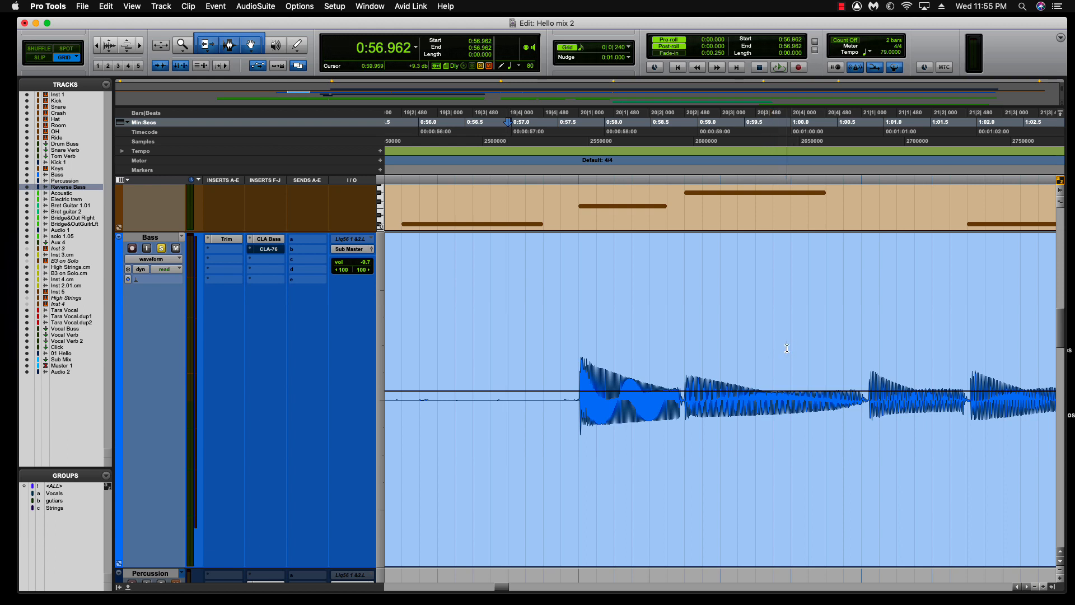
Audition the committed Bass from 0:56.962, unsolo the track and play the passage again with the full mix.
scroll(787, 348, "right", 3)
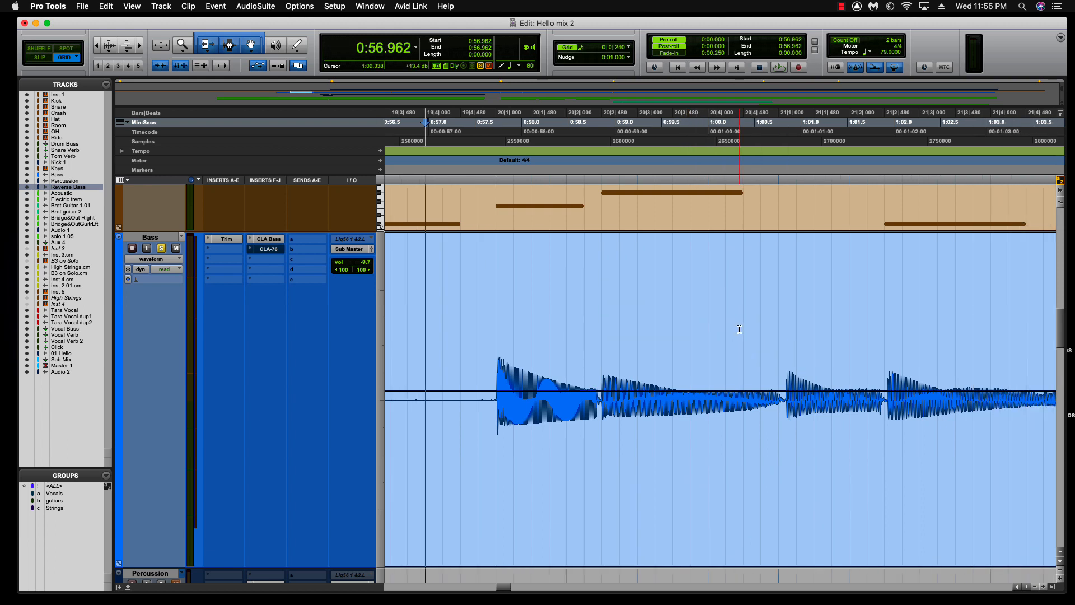
key("space")
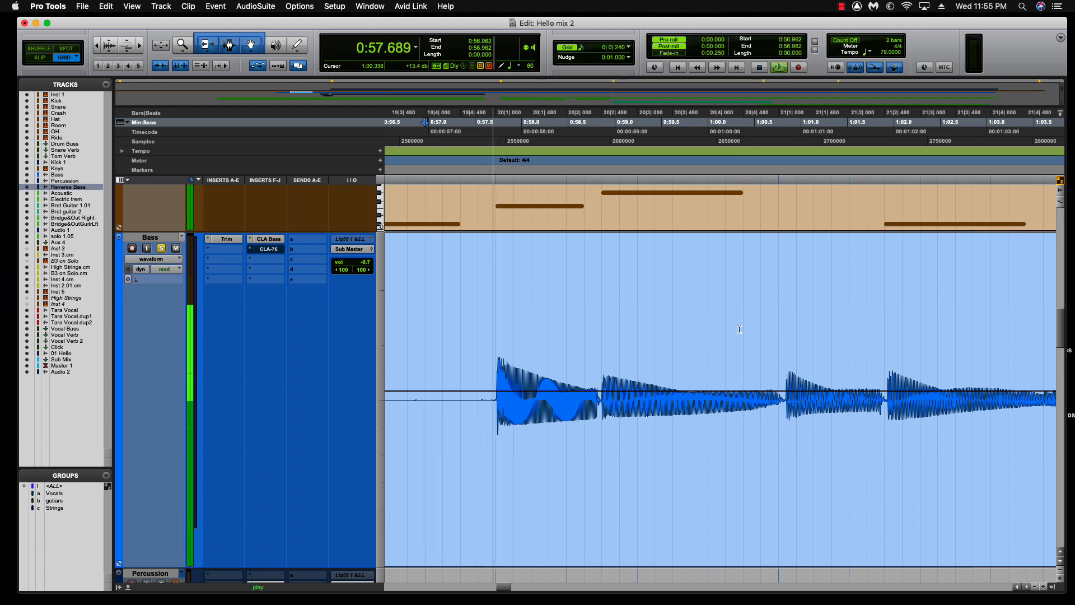
key("space")
left_click(161, 249)
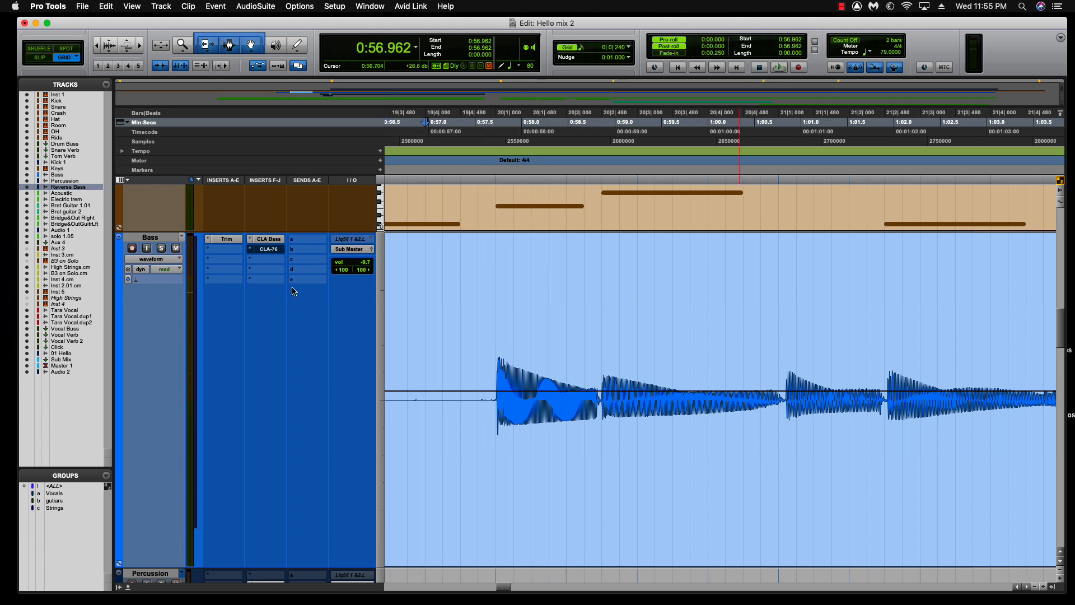
key("space")
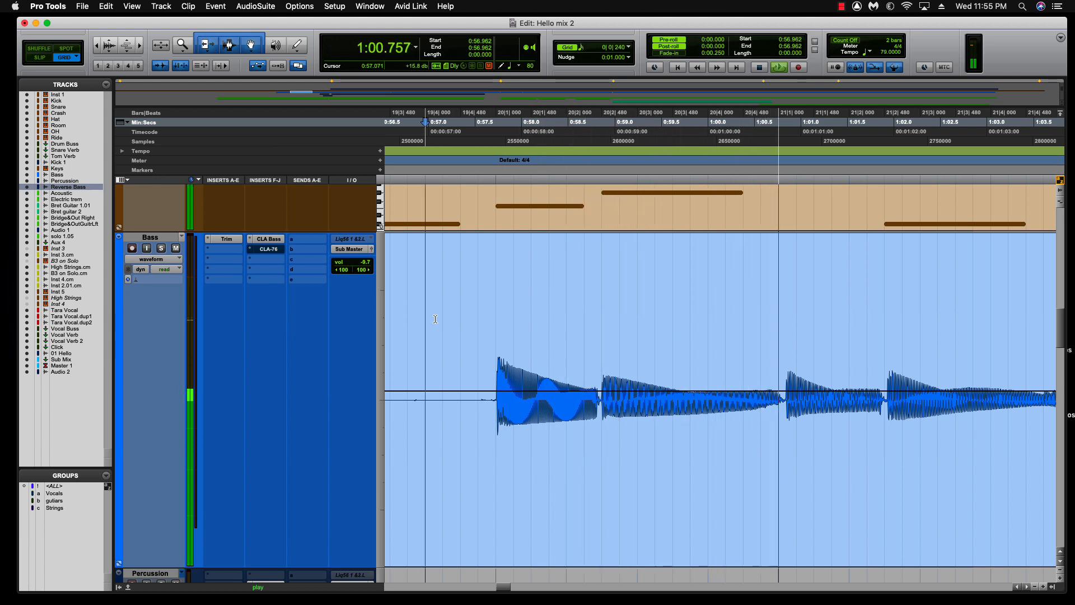
key("space")
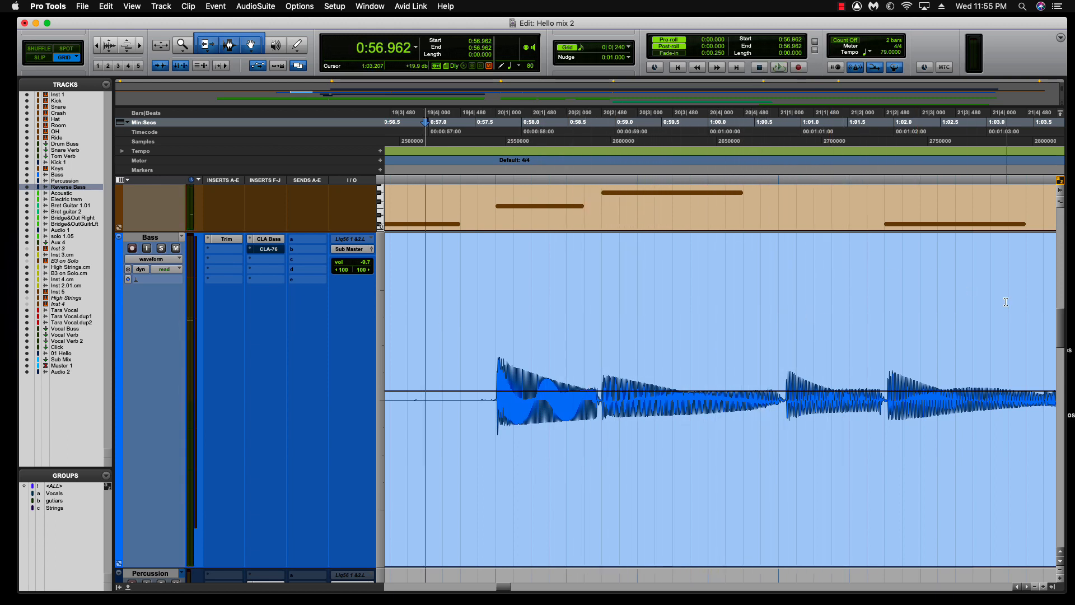
Separate the Bass clip at the third note's transient, at 1:00.842.
scroll(1062, 338, "up", 1)
scroll(1062, 338, "up", 5)
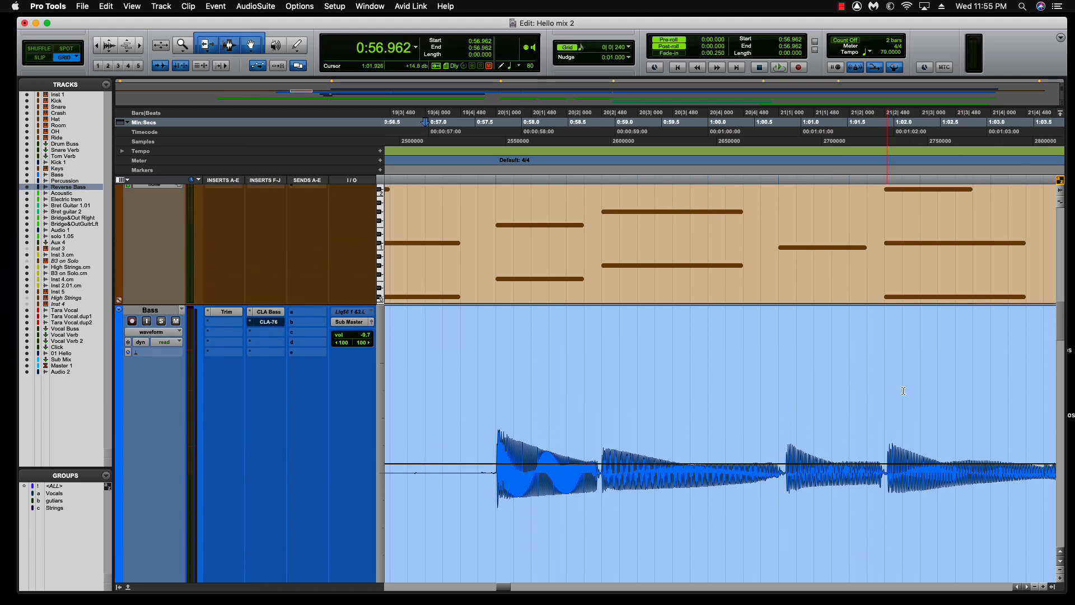
left_click(778, 409)
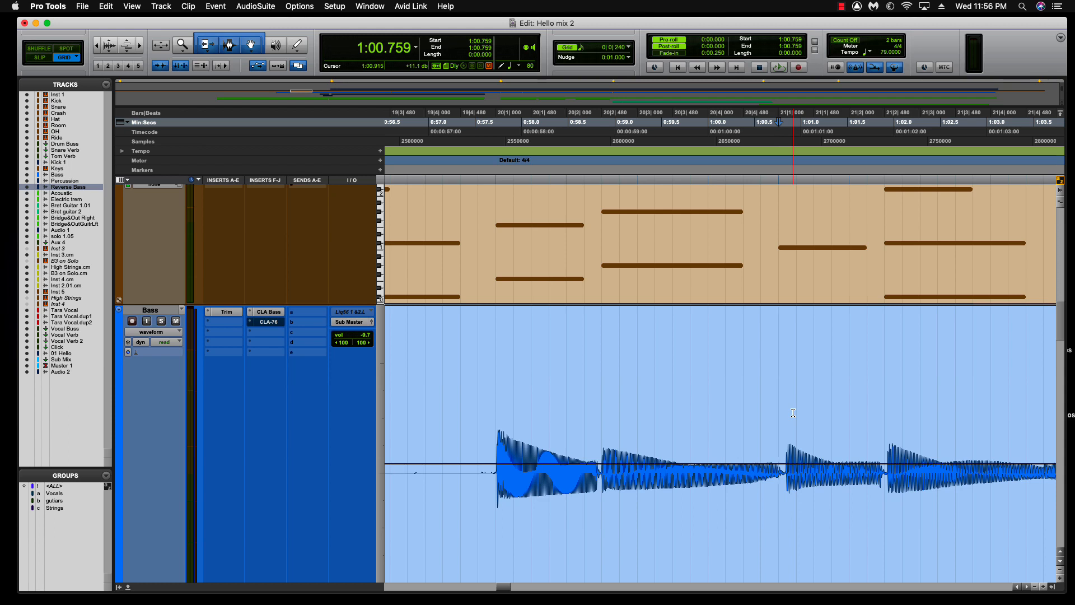
key("Tab")
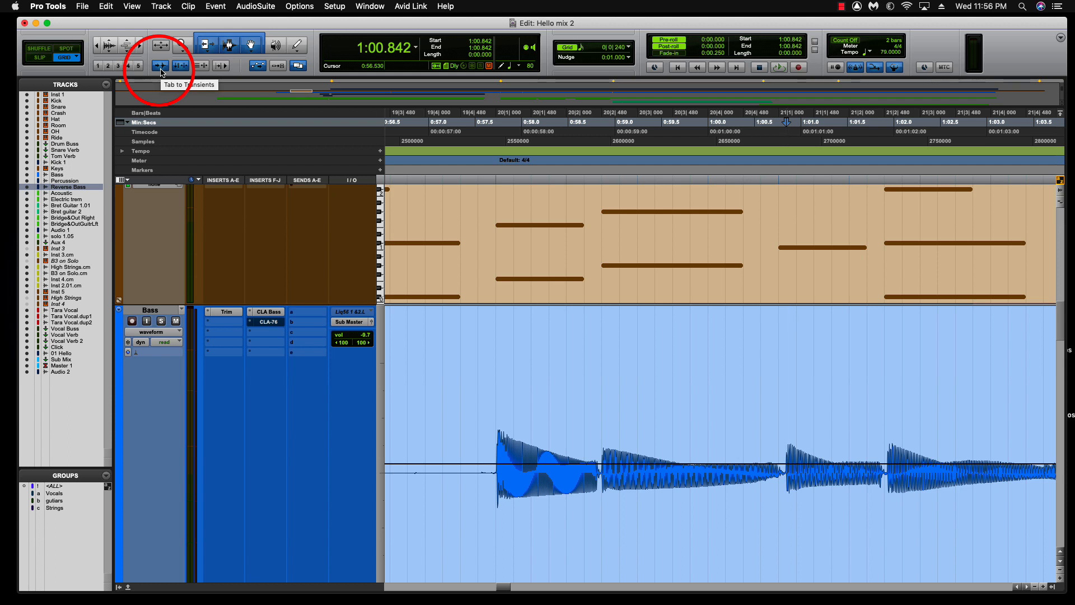
key("super+e")
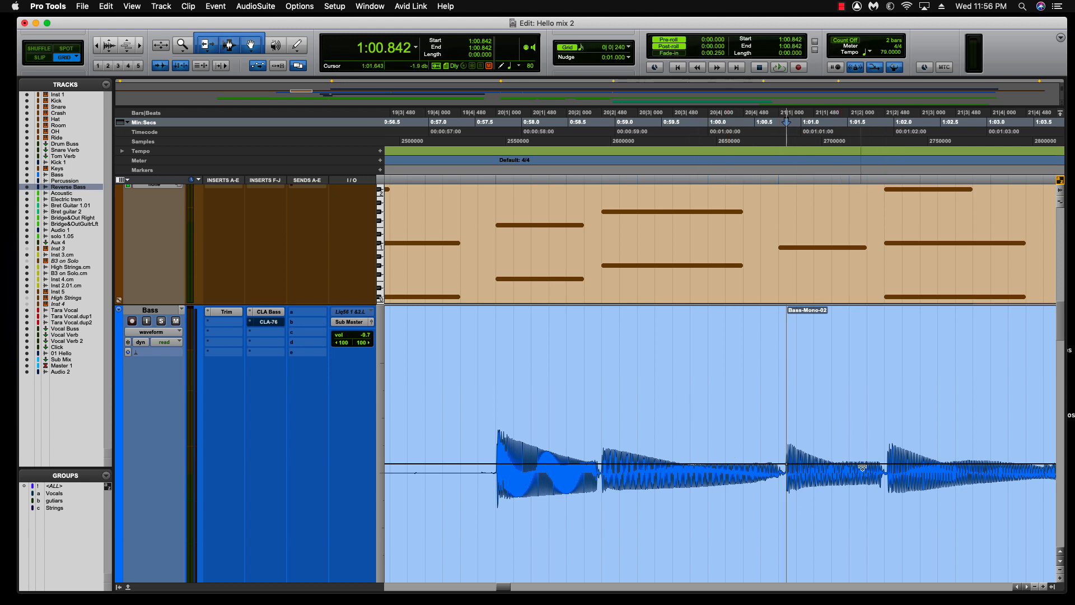
Separate the Bass clip at the fourth note's transient, at 1:01.930.
left_click(885, 407)
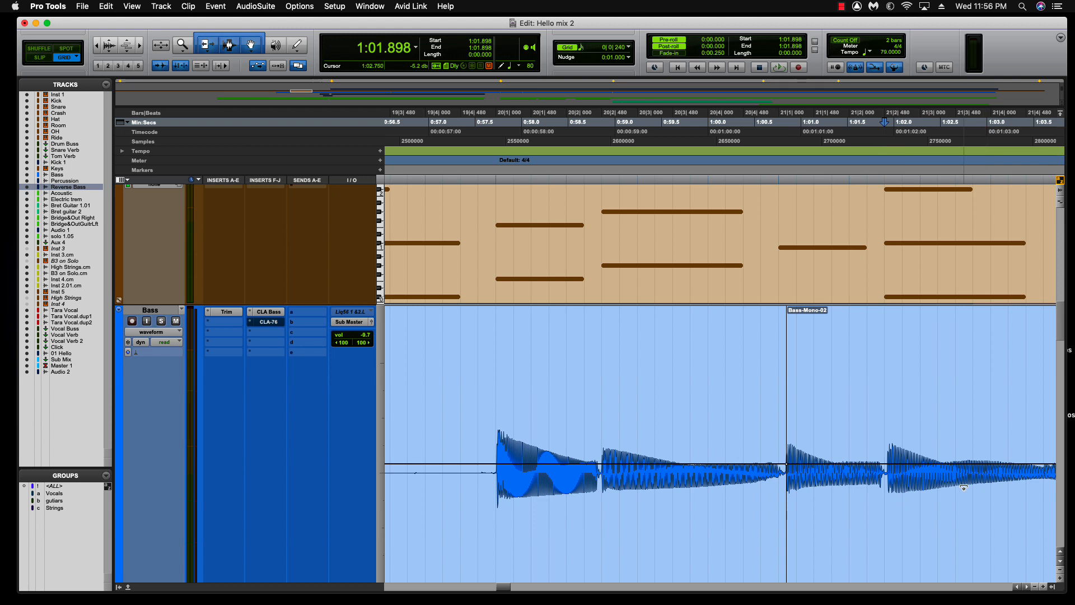
key("Tab")
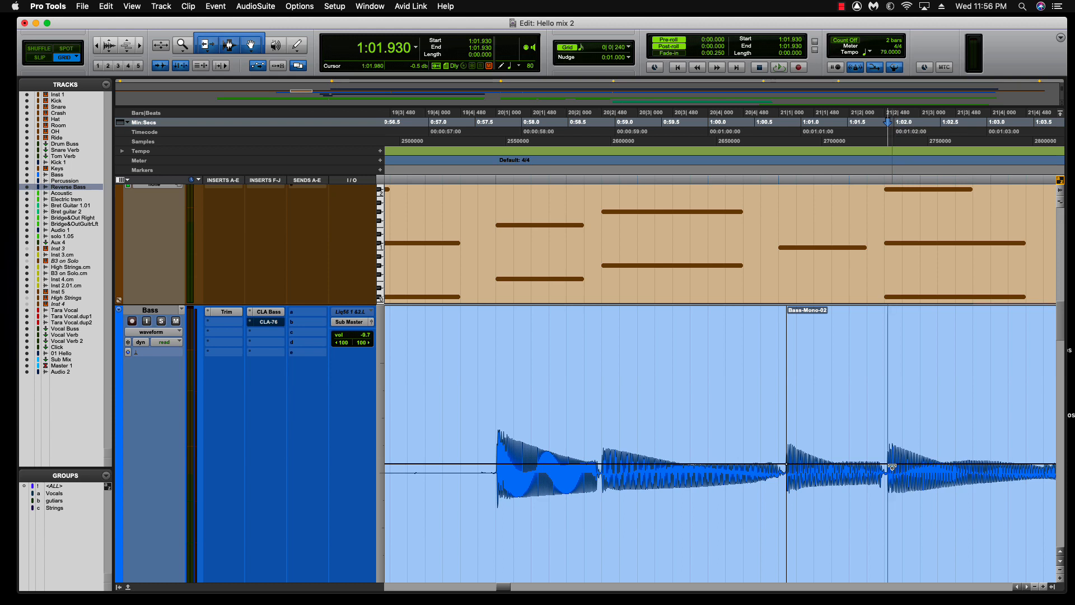
key("super+e")
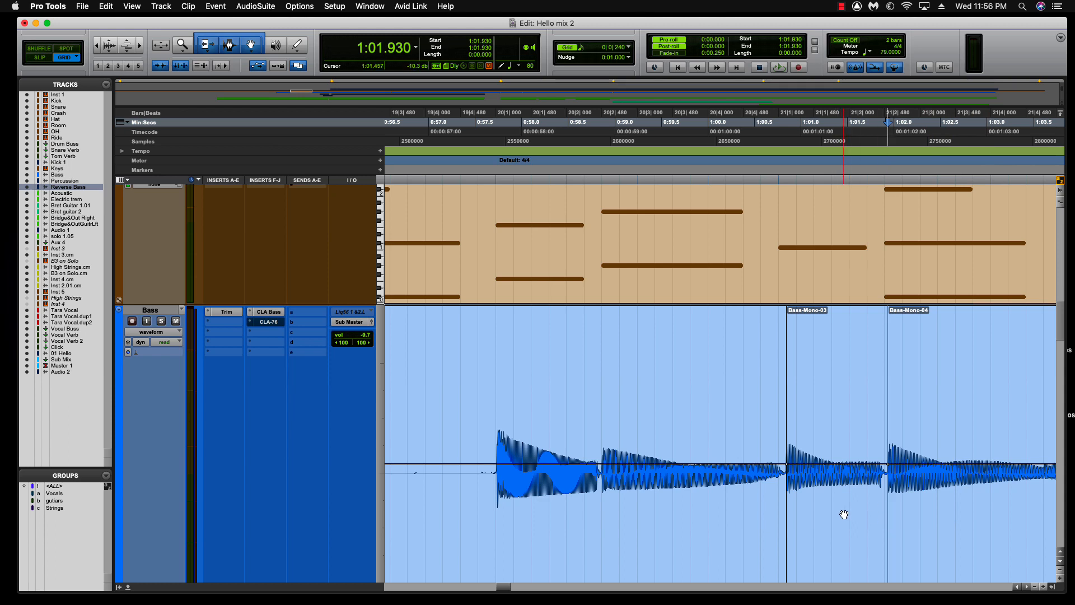
Move the third note's Bass clip so that it starts on the grid line at 1:00.759.
left_click(776, 381)
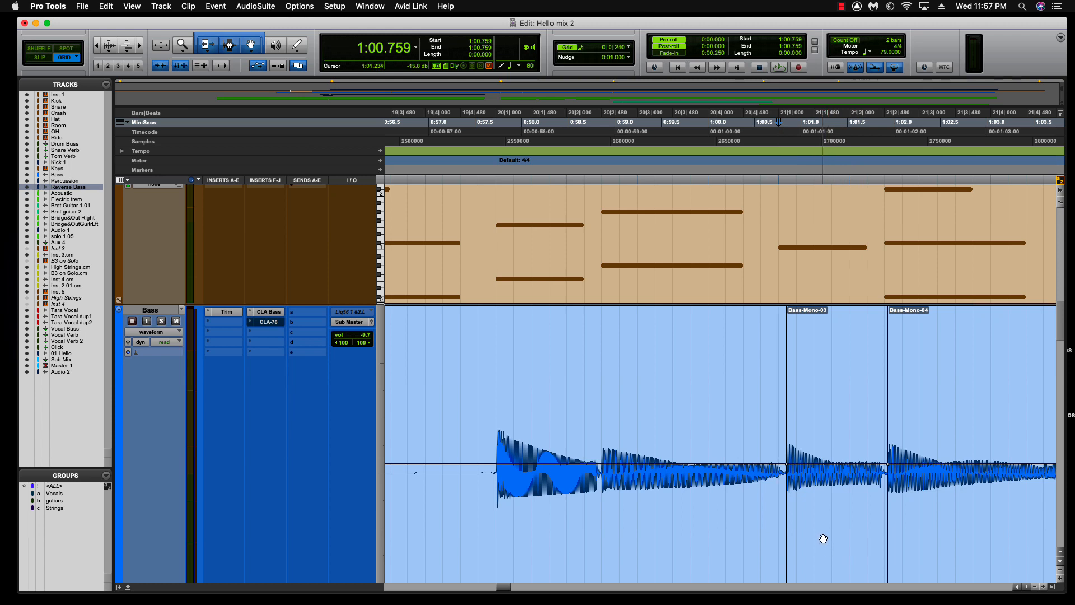
left_click_drag(823, 538, 822, 540)
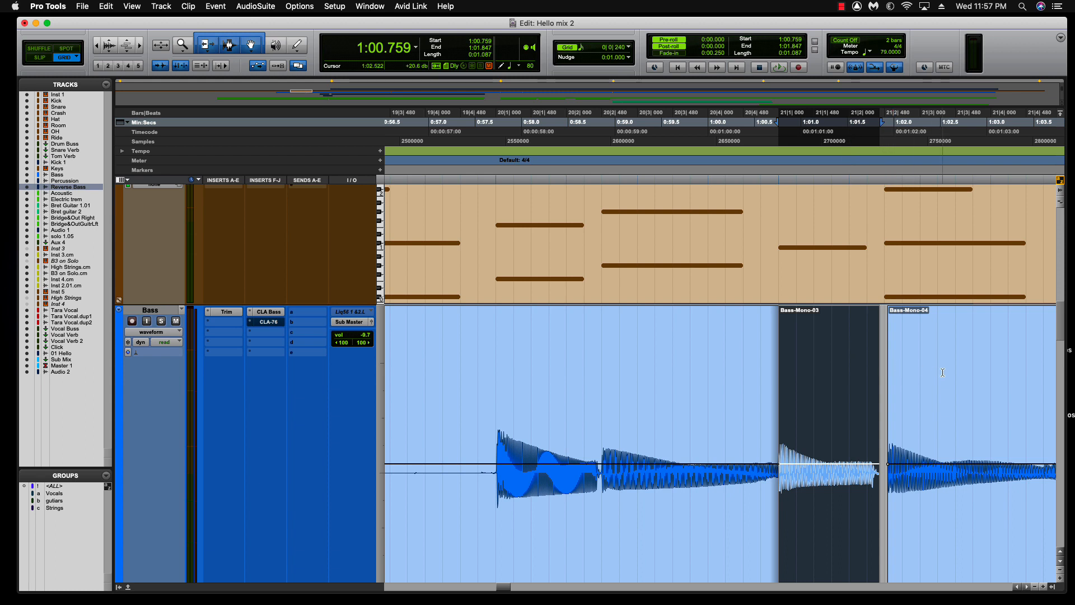
Separate the Bass clip at the fifth note's transient, at 1:03.864, and move the fourth note's clip to start at 1:01.898.
scroll(942, 372, "right", 5)
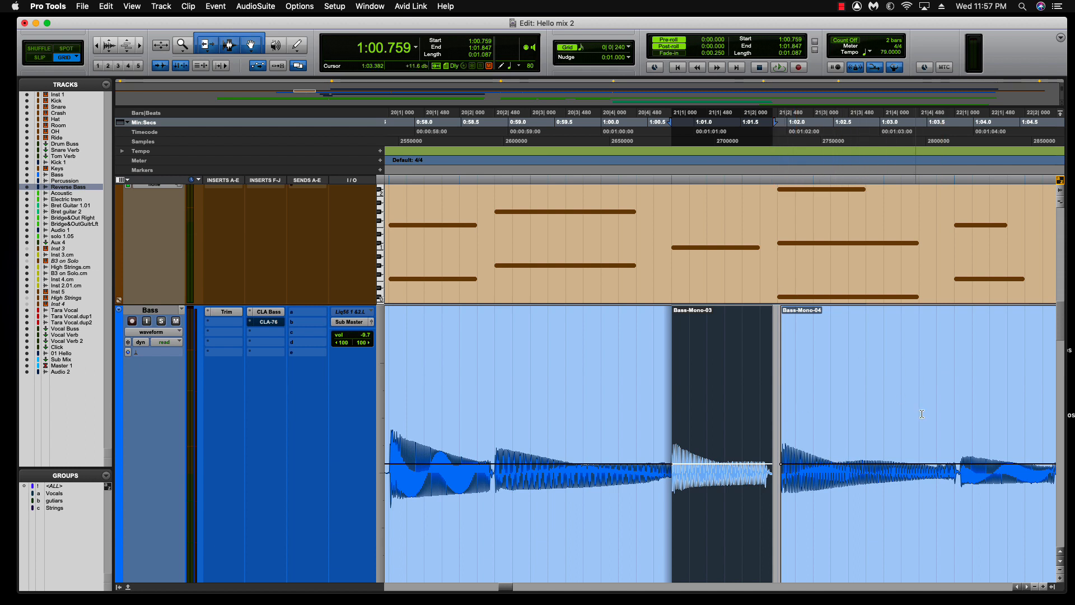
left_click(954, 390)
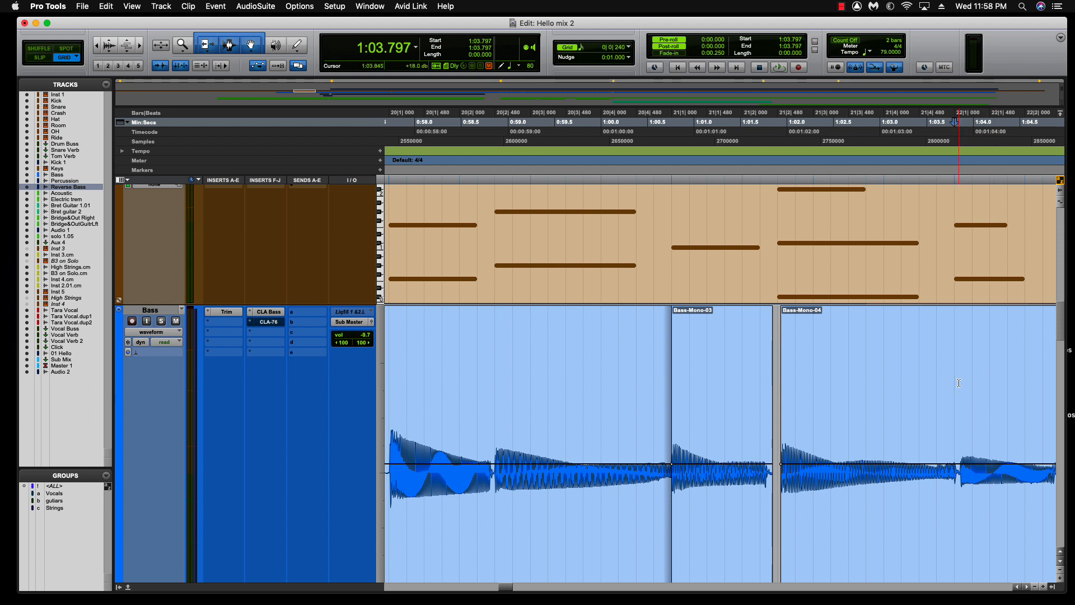
left_click(959, 383)
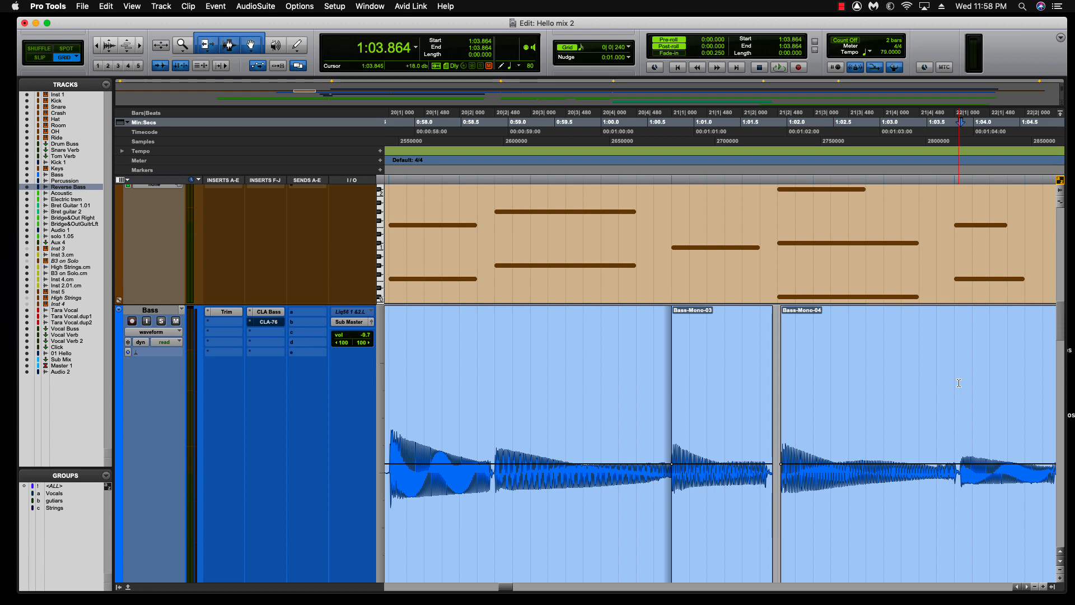
key("super+e")
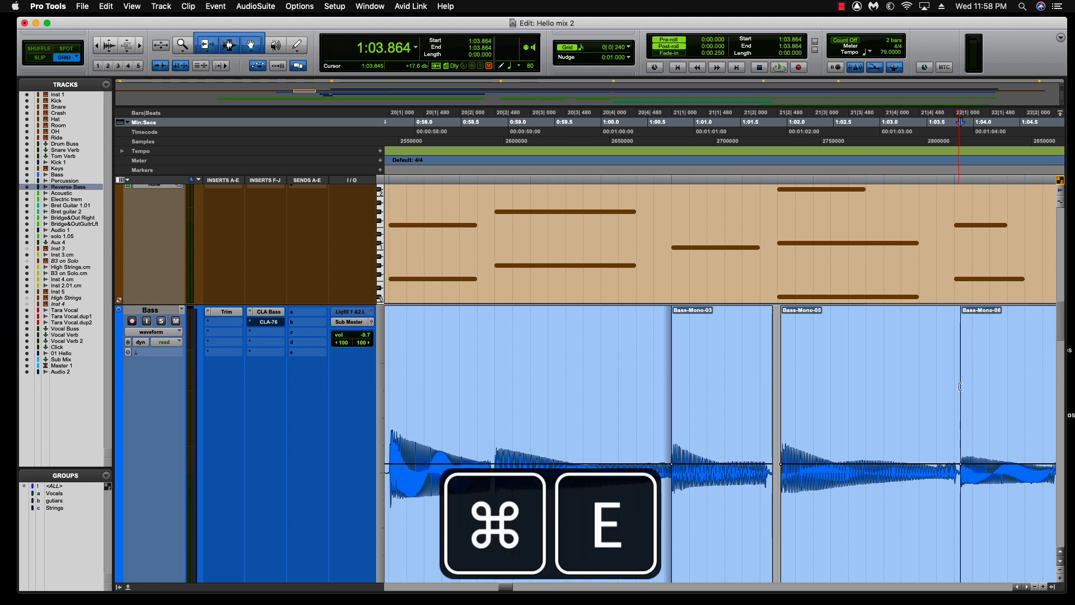
left_click(871, 533)
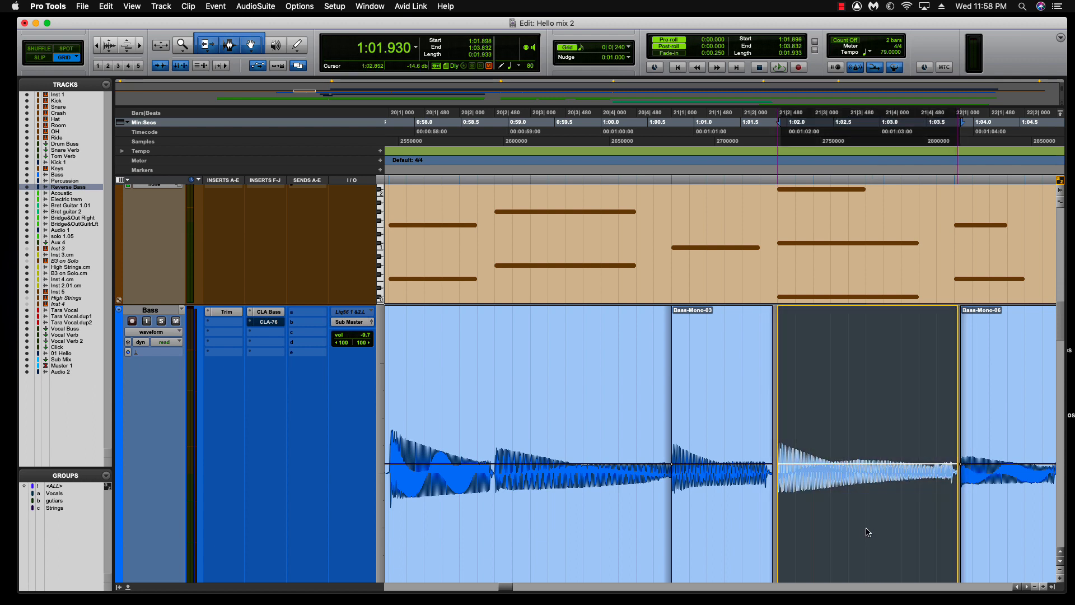
left_click_drag(867, 530, 866, 532)
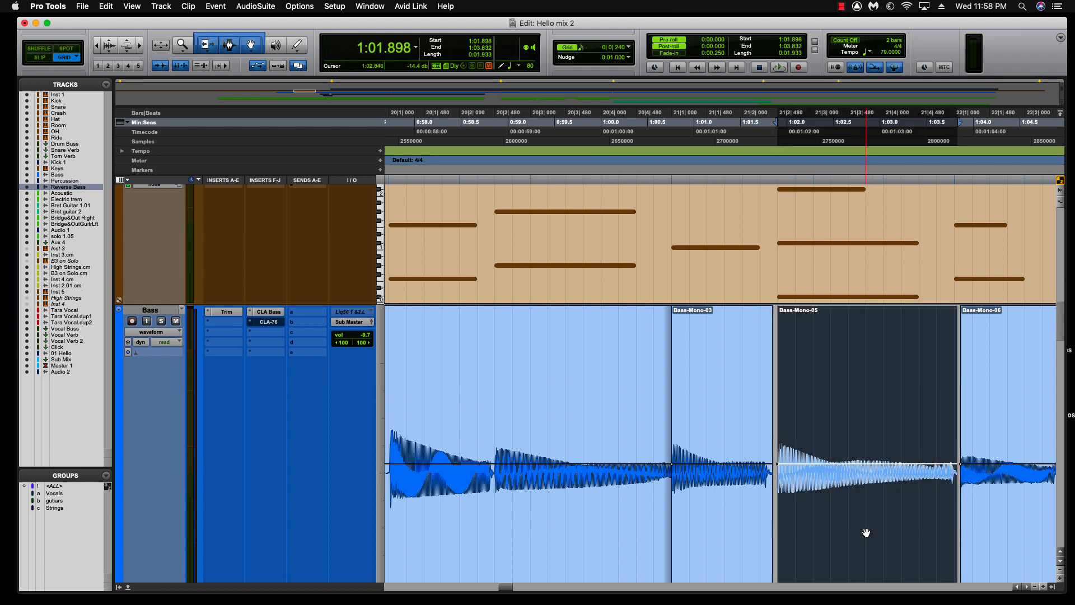
Audition the realigned third and fourth Bass notes with the mix, playing from 0:58.860.
left_click(780, 143)
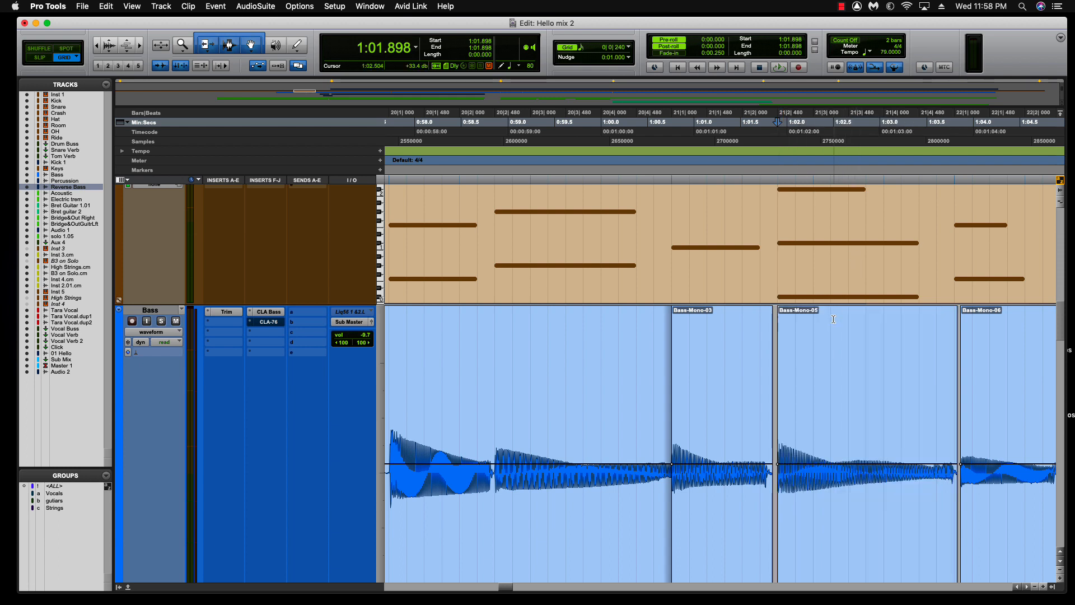
left_click(491, 161)
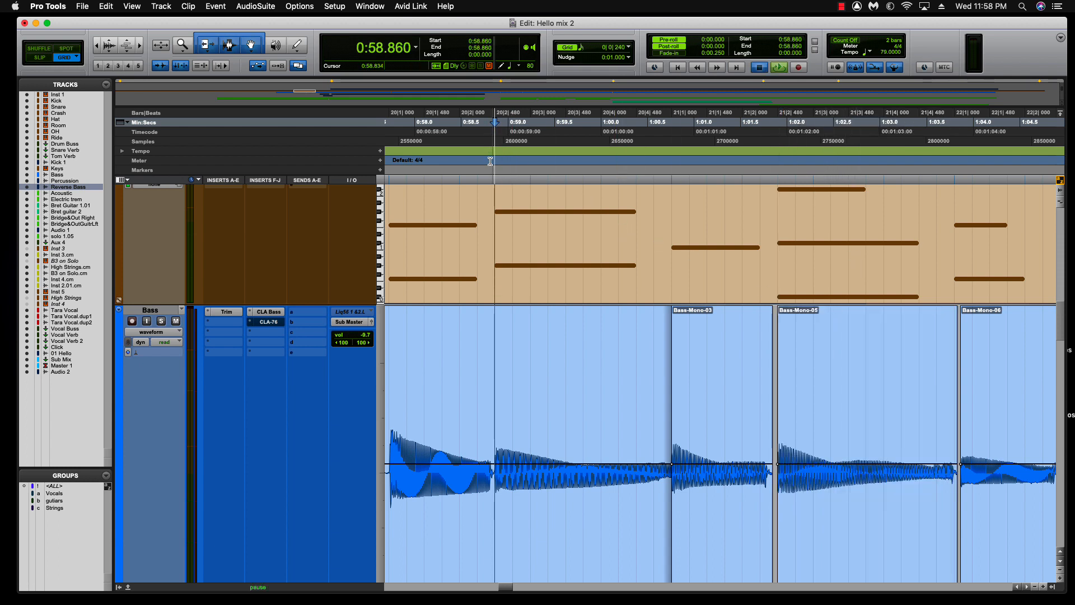
key("space")
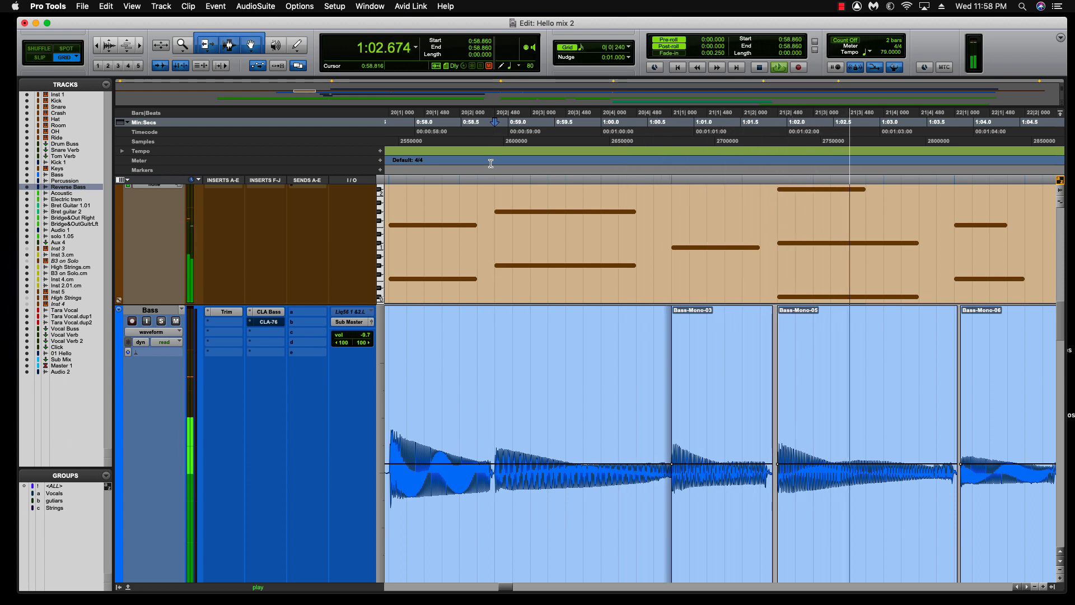
key("space")
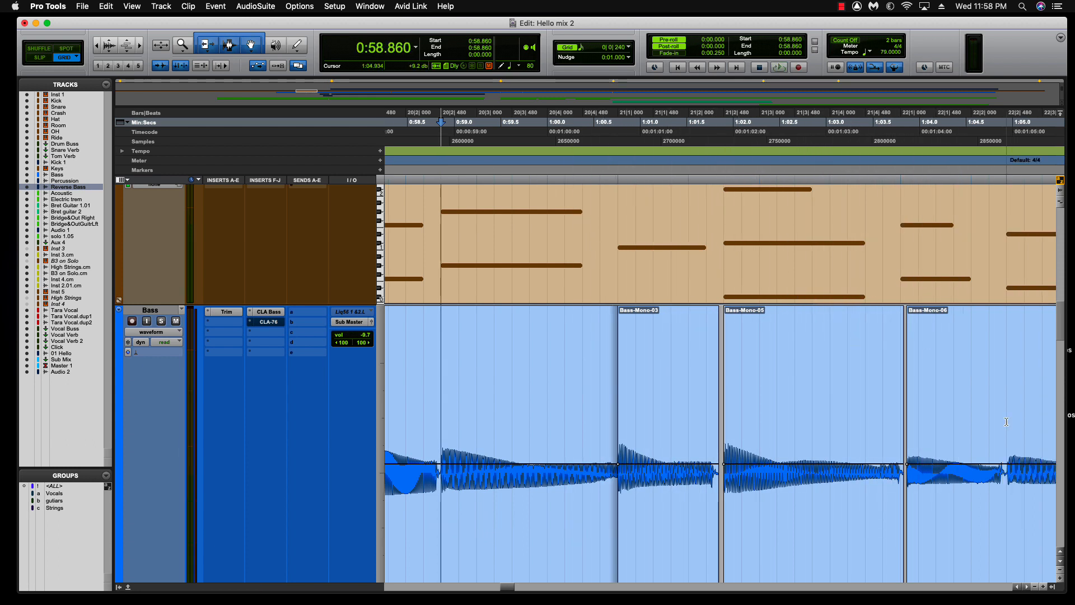
Separate the Bass clip at the sixth note's transient, at 1:04.936, and move the fifth note's clip to start at 1:03.797.
left_click(1008, 420)
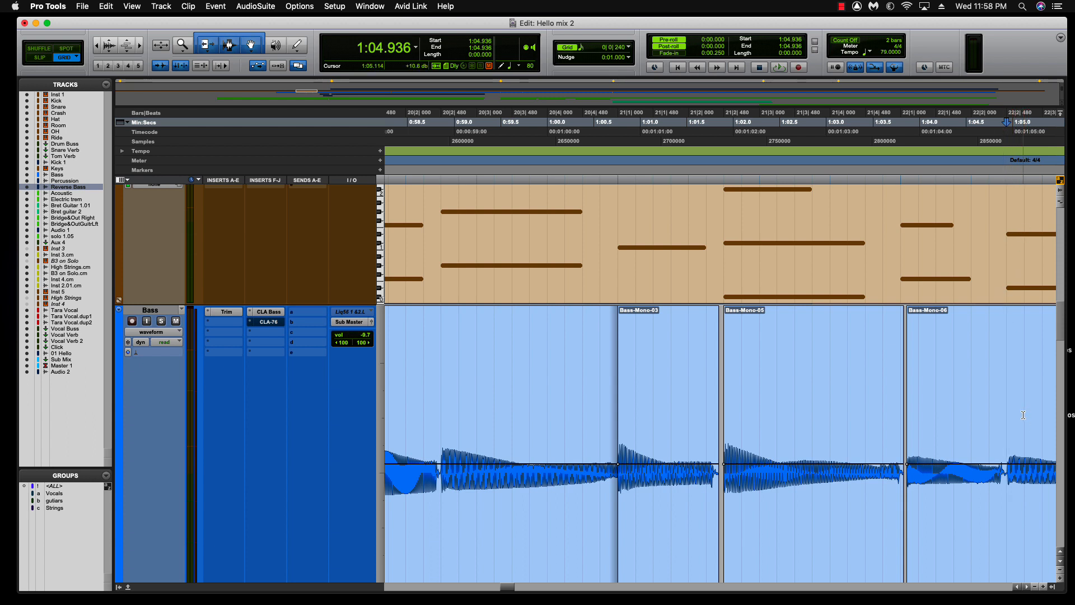
key("super+e")
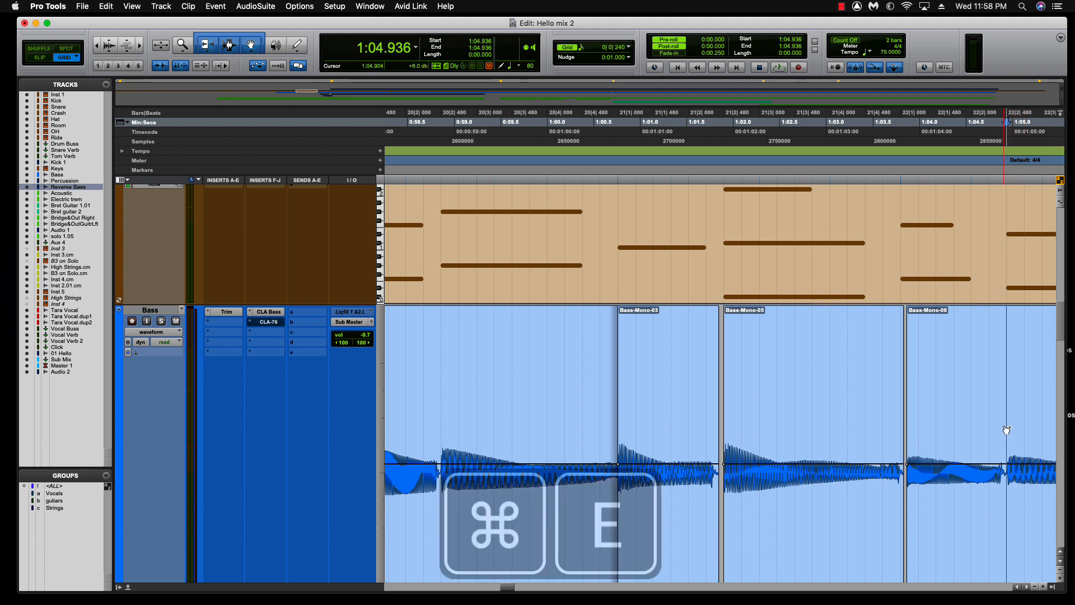
left_click(955, 517)
left_click_drag(954, 519, 956, 518)
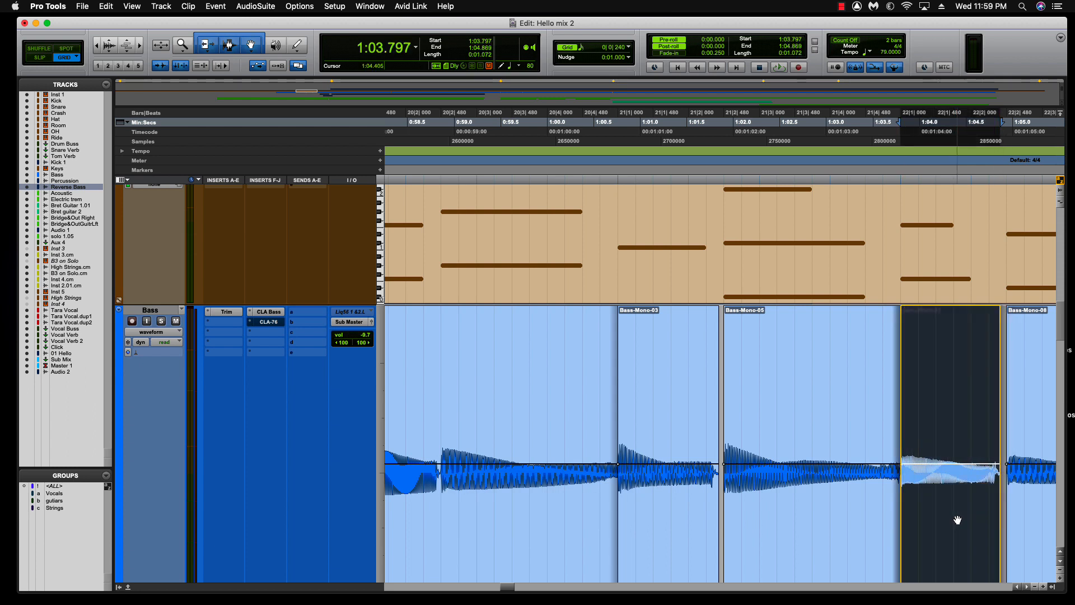
Audition the realigned fifth Bass note with the mix, playing from 1:01.898.
left_click(900, 130)
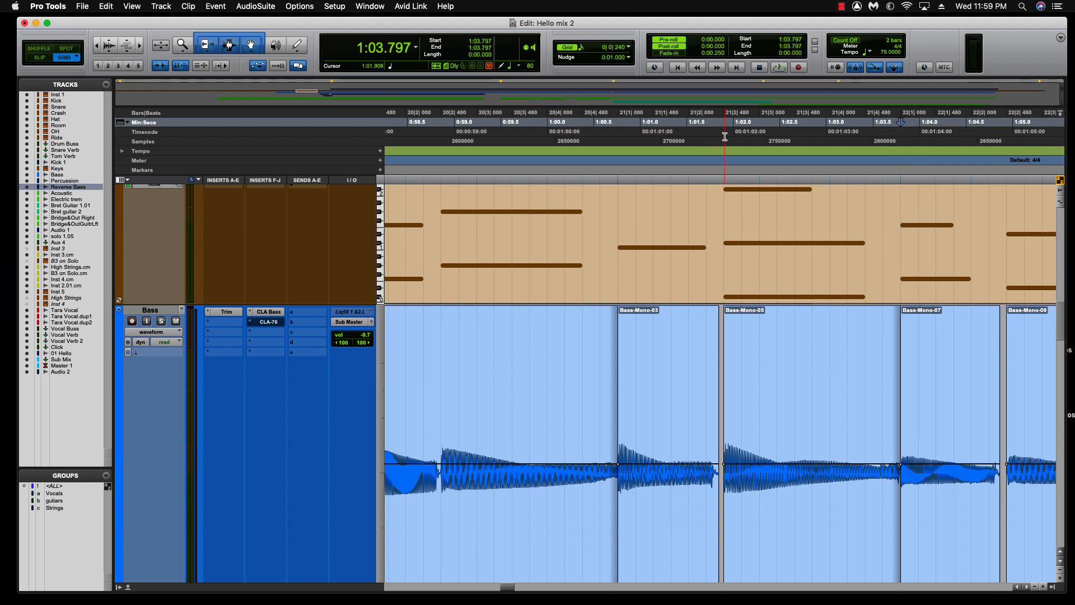
left_click(724, 157)
key("space")
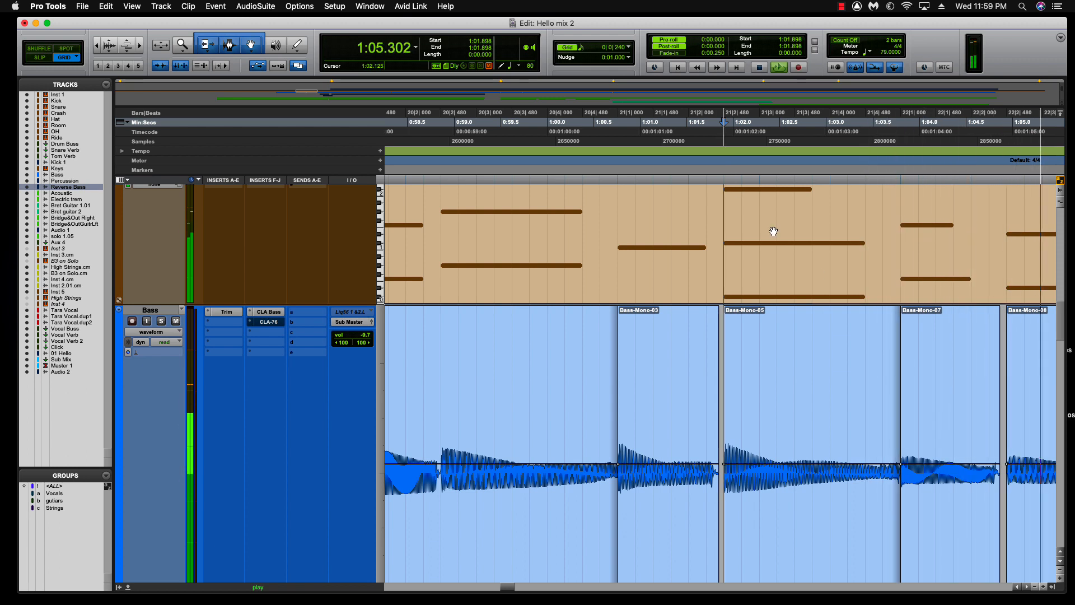
key("space")
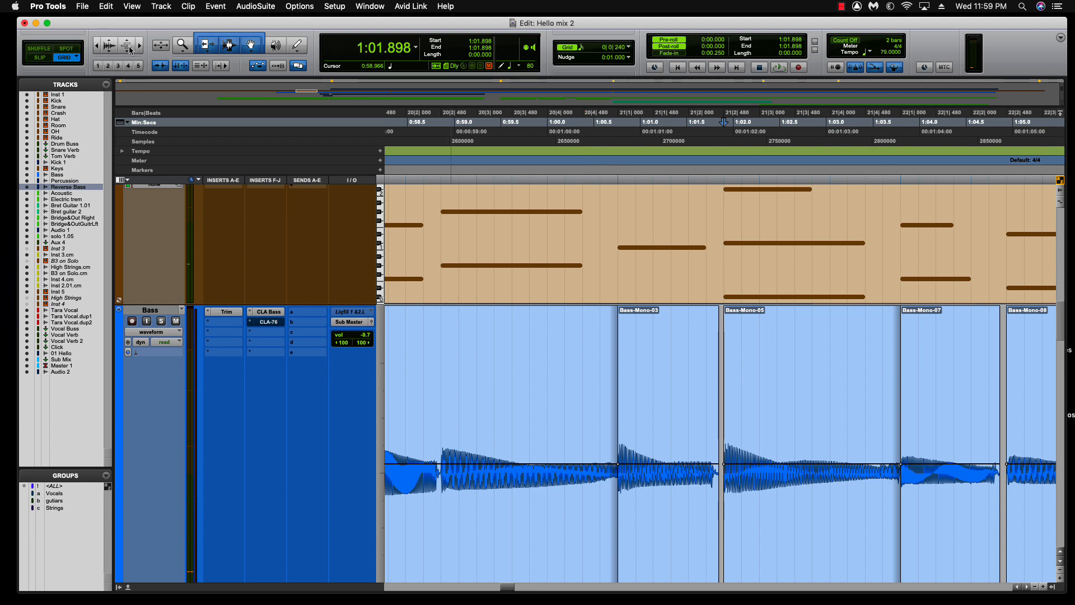
Add a fade-out of about 0.138 s to the end of the third note's Bass clip, starting at 1:01.708.
left_click(140, 45)
left_click(139, 45)
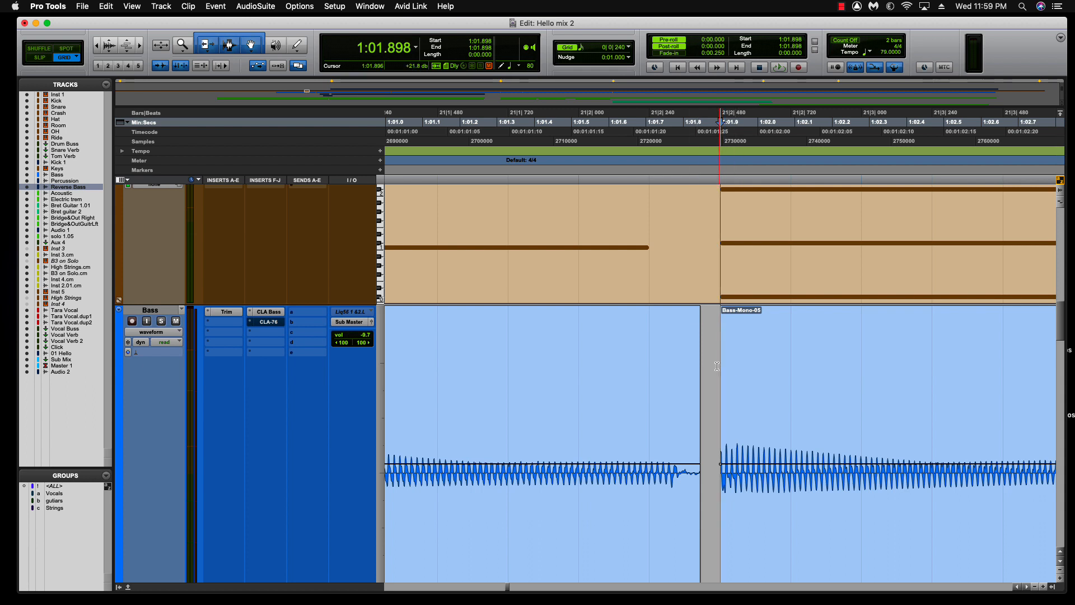
left_click_drag(693, 319, 649, 320)
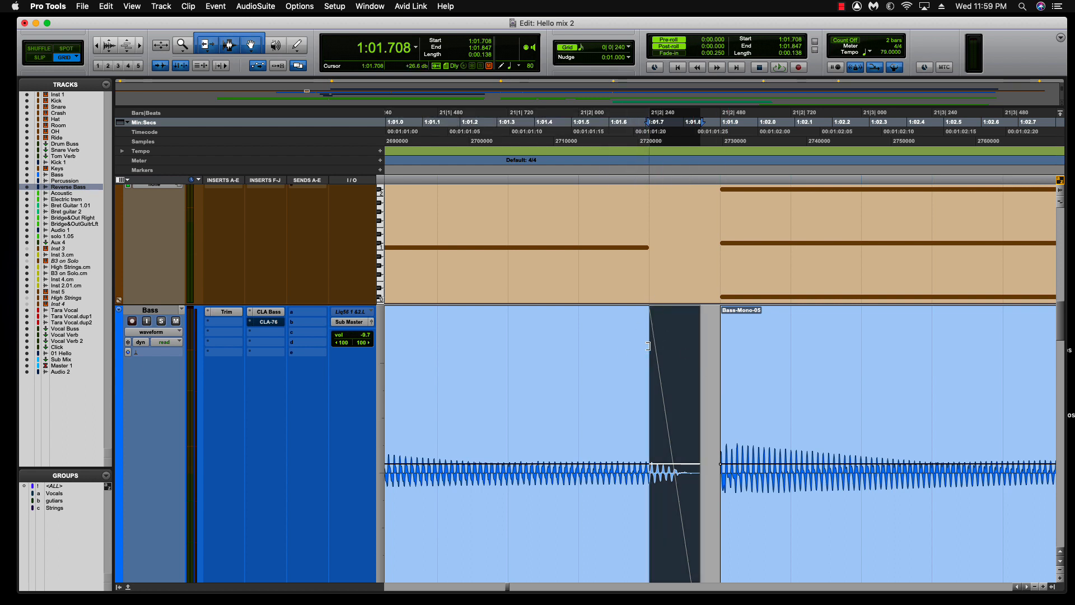
Extend the start of the fourth note's Bass clip back to 1:01.849 and give it a fade-in of about 0.042 s.
scroll(749, 397, "right", 3)
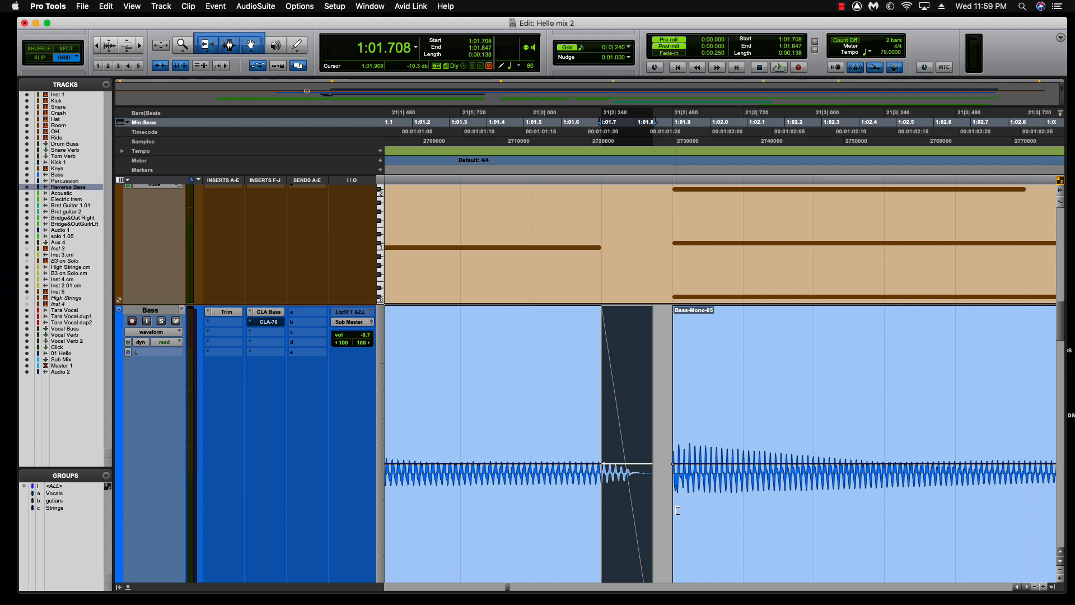
left_click_drag(678, 511, 655, 514)
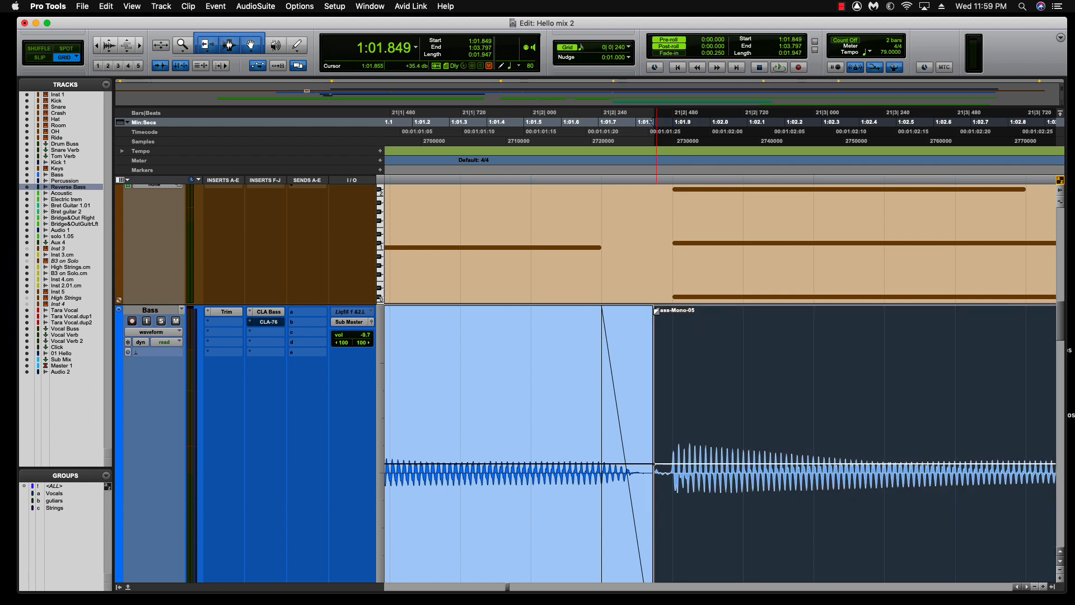
left_click_drag(656, 312, 671, 313)
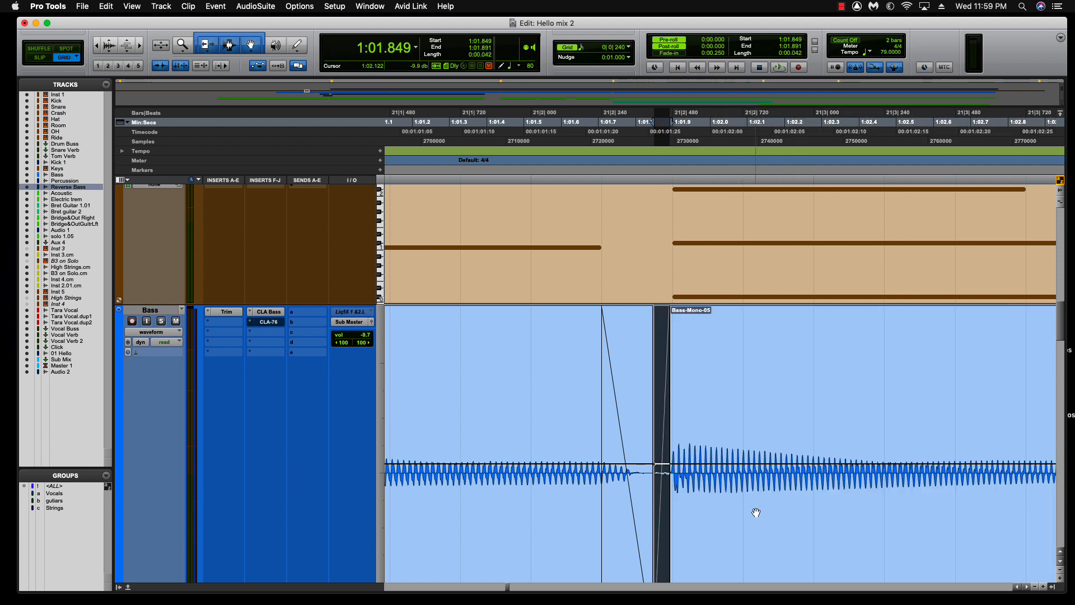
Extend the fifth note's clip start back to 1:03.788 and crossfade it with the fourth note over about 0.018 s.
scroll(760, 512, "right", 10)
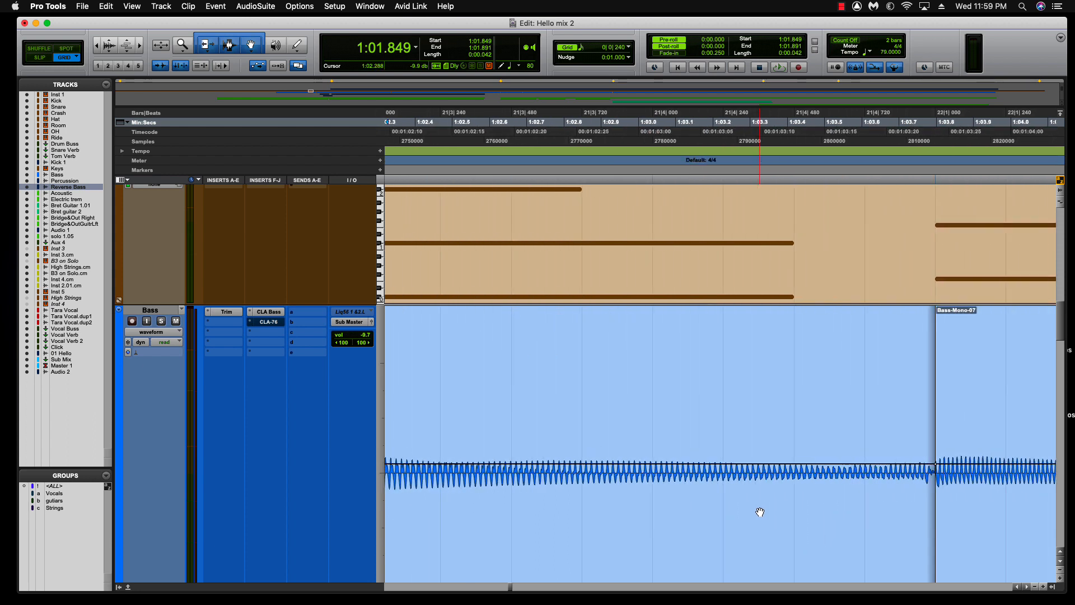
scroll(860, 374, "right", 2)
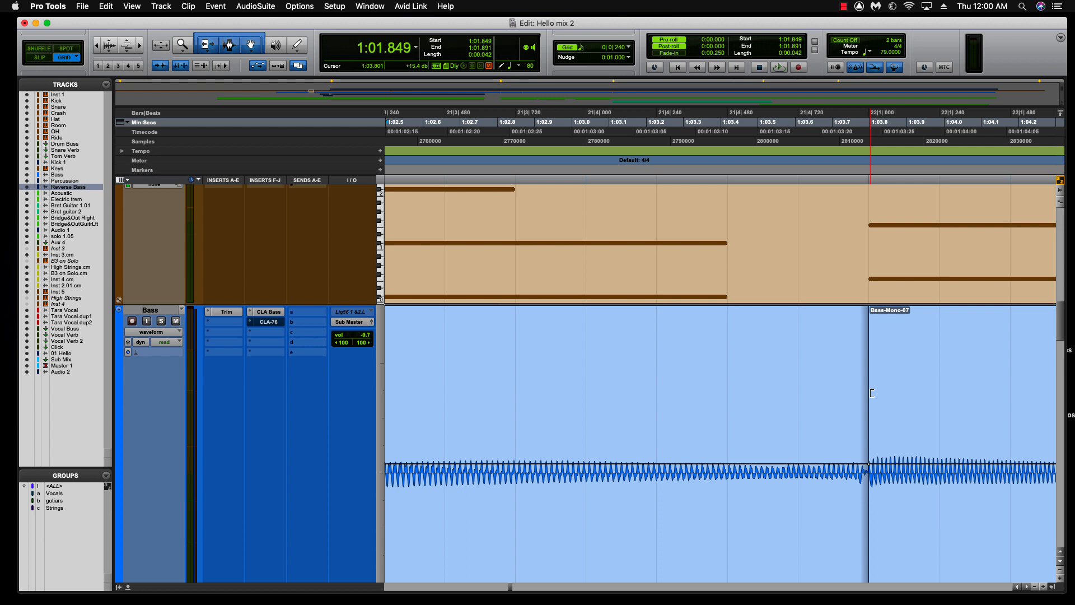
left_click_drag(872, 392, 865, 398)
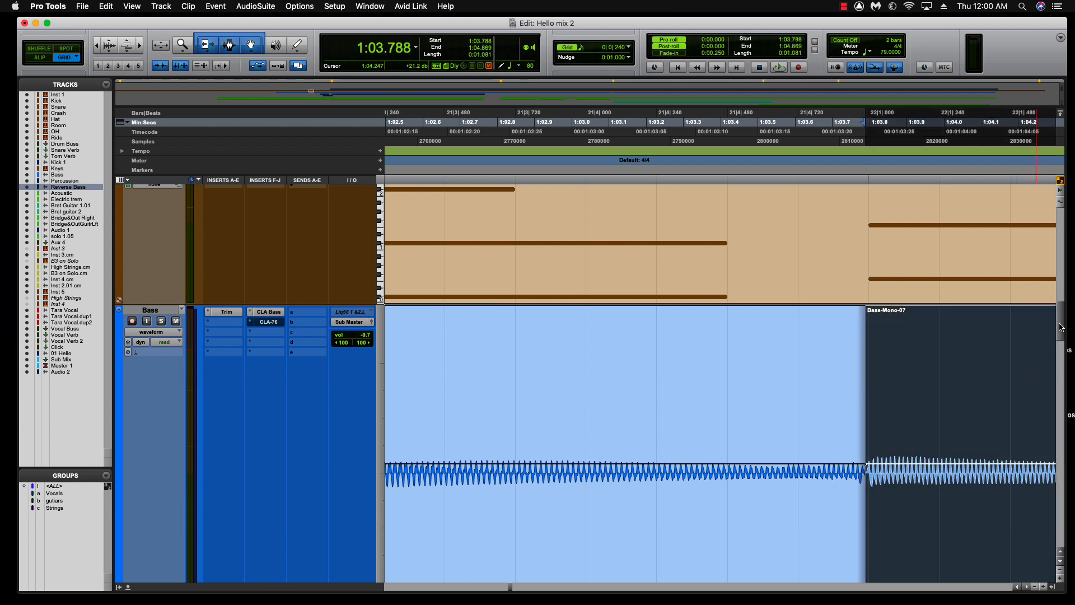
scroll(1060, 328, "down", 5)
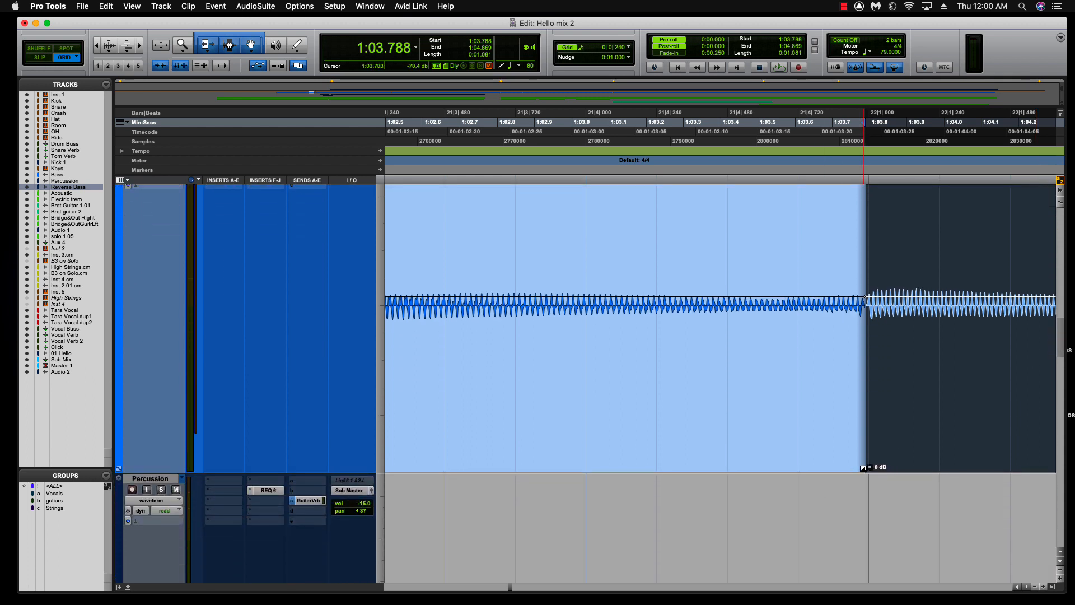
left_click_drag(863, 468, 861, 468)
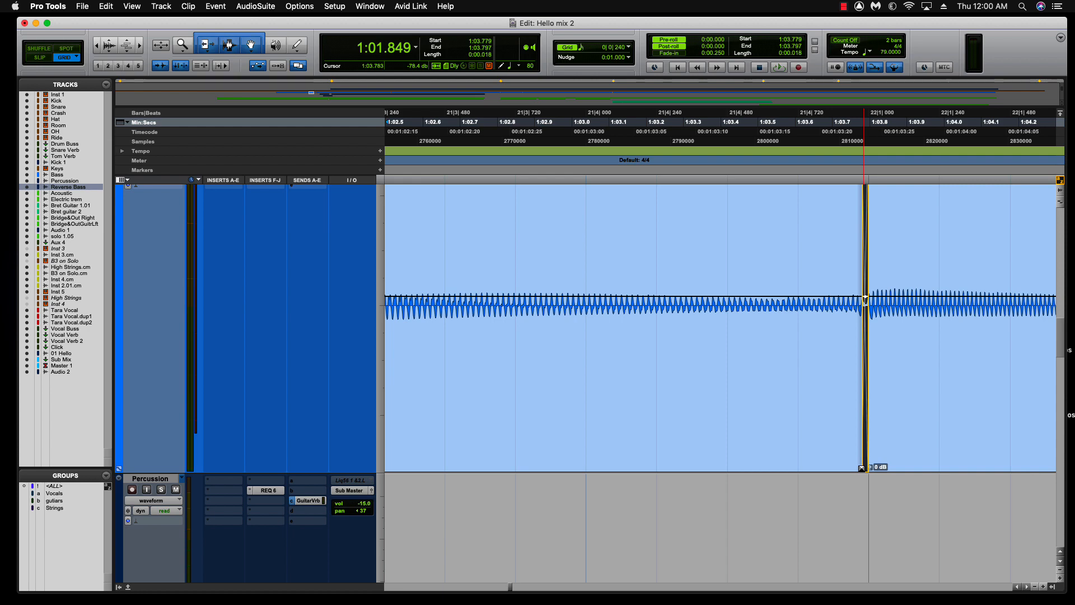
Extend the third note's clip start back to 1:00.732 and crossfade it with the preceding clip over about 0.039 s.
scroll(815, 505, "left", 15)
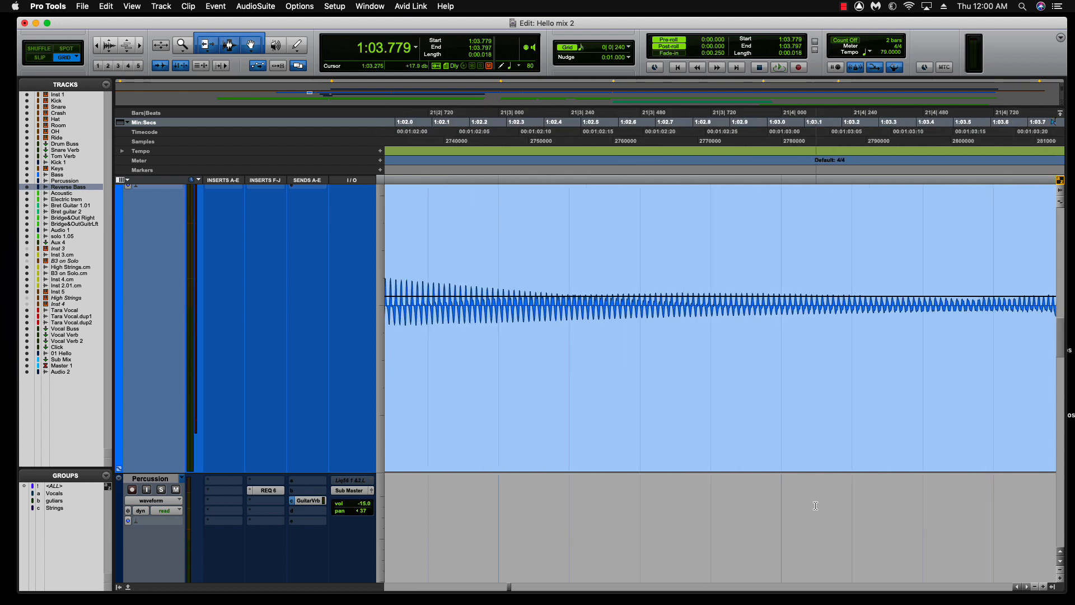
scroll(770, 497, "left", 5)
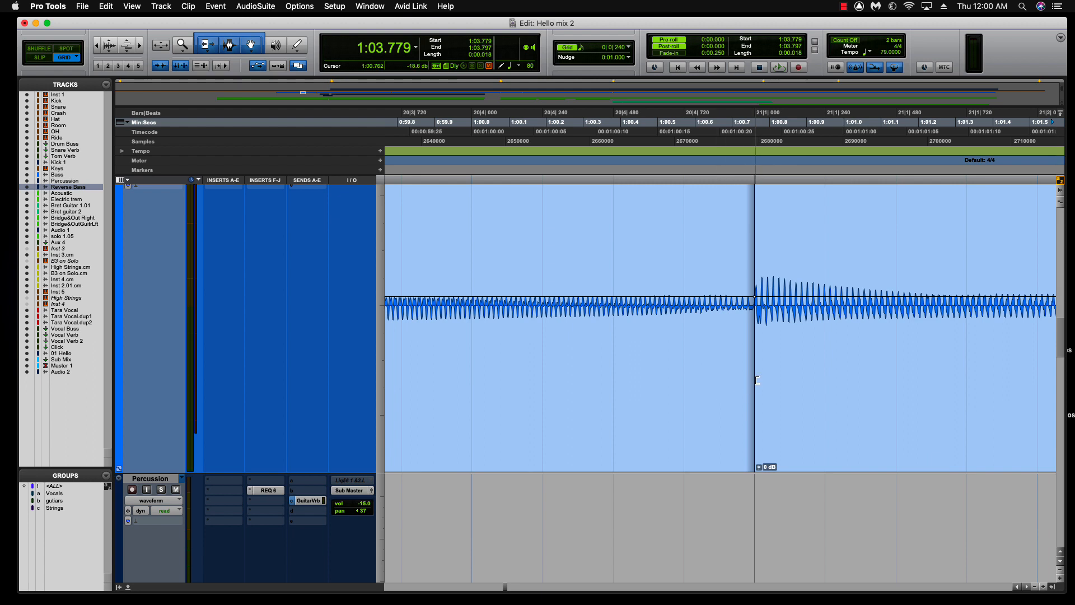
left_click_drag(757, 380, 744, 383)
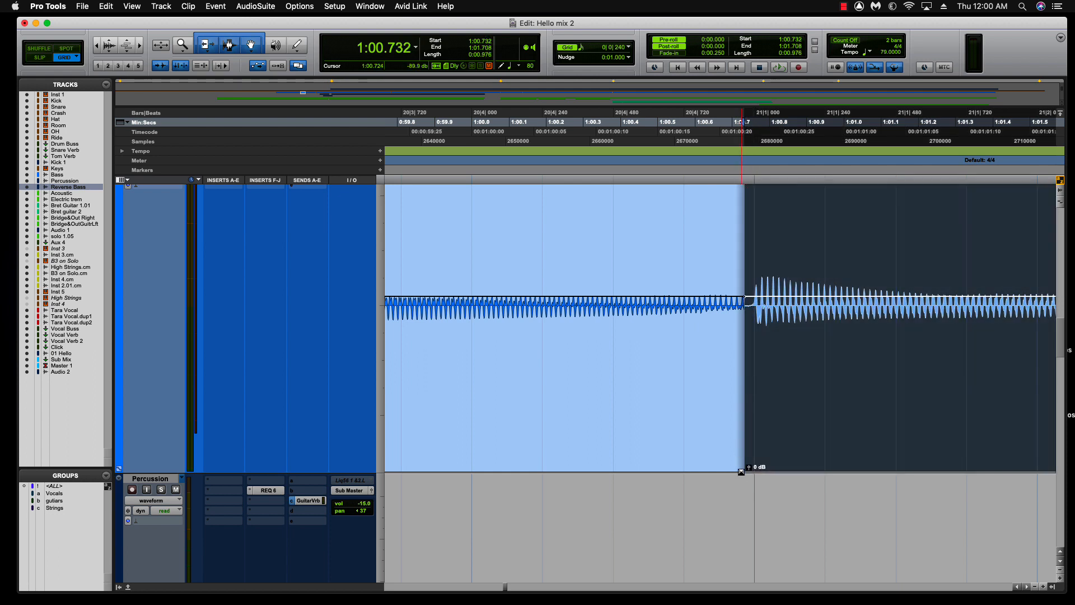
left_click_drag(741, 472, 737, 471)
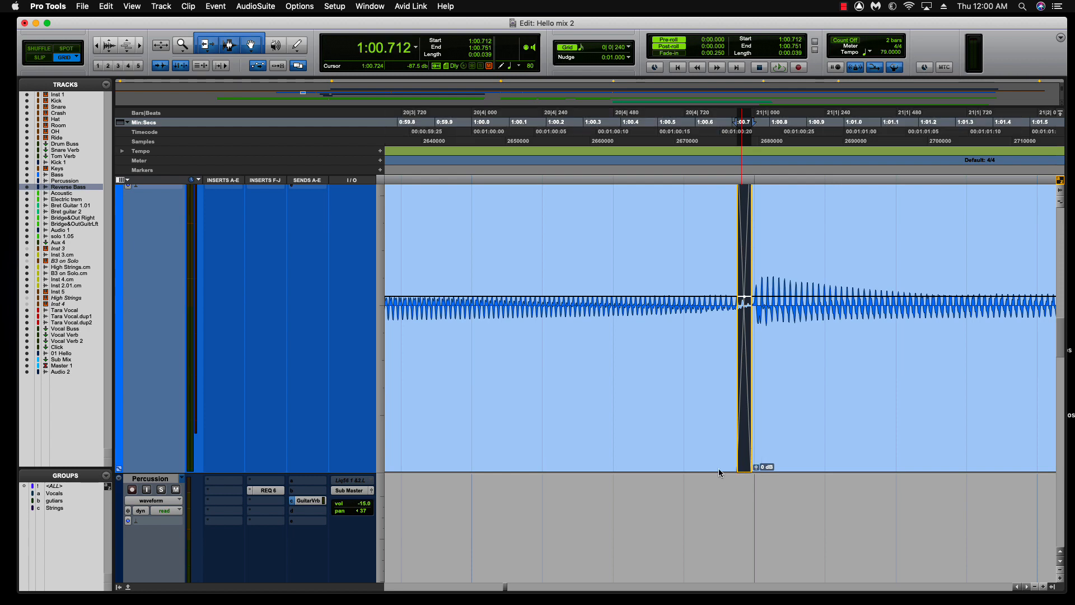
scroll(684, 473, "left", 10)
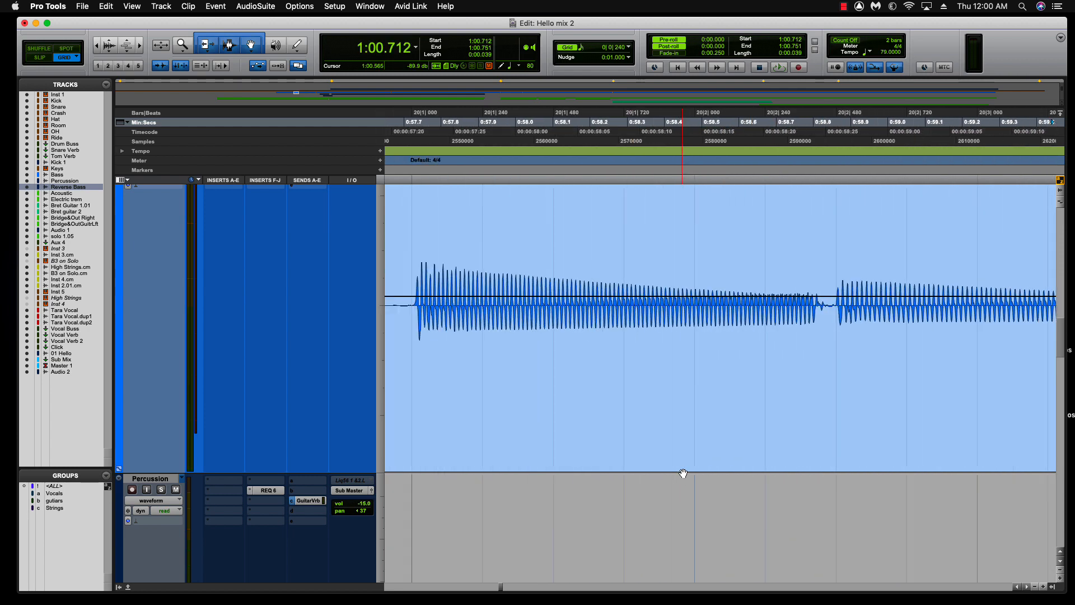
scroll(694, 470, "right", 3)
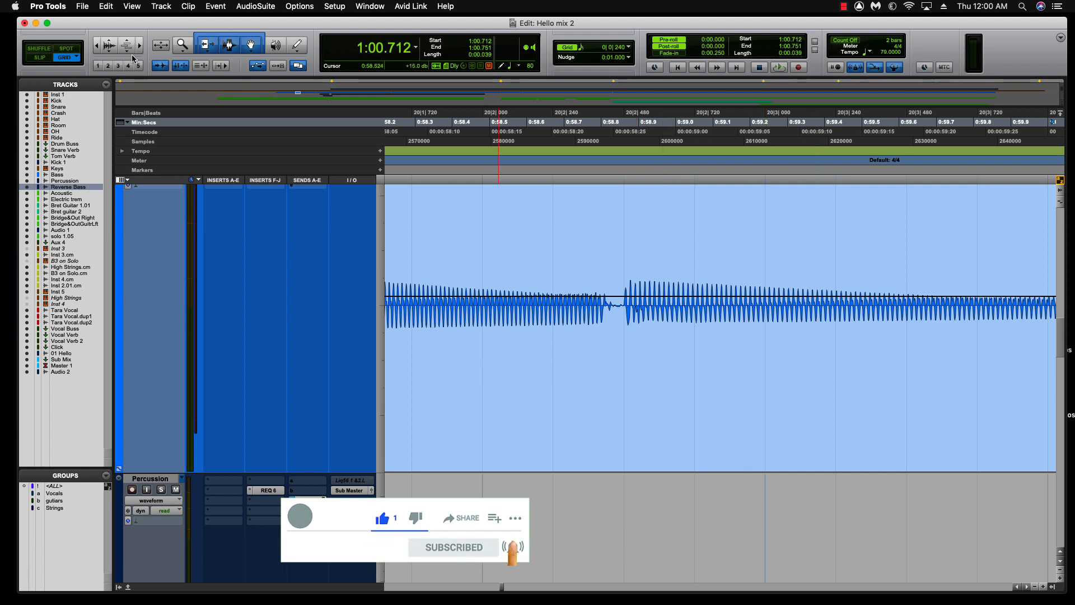
left_click(96, 45)
left_click(97, 46)
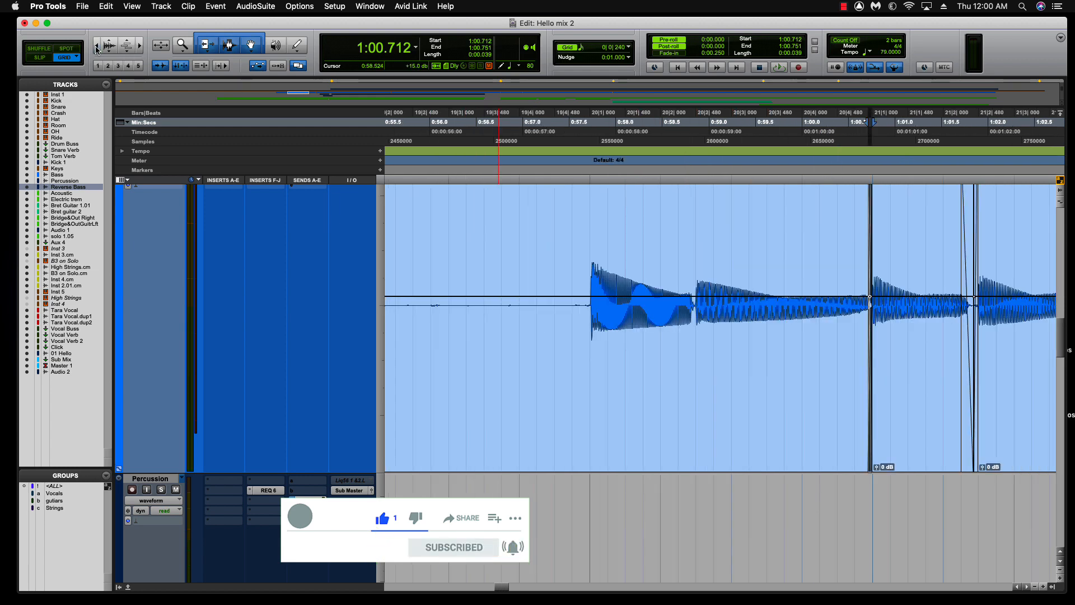
Play back the edited Bass phrase from 0:57.531 to check the fades and note timing.
left_click(96, 46)
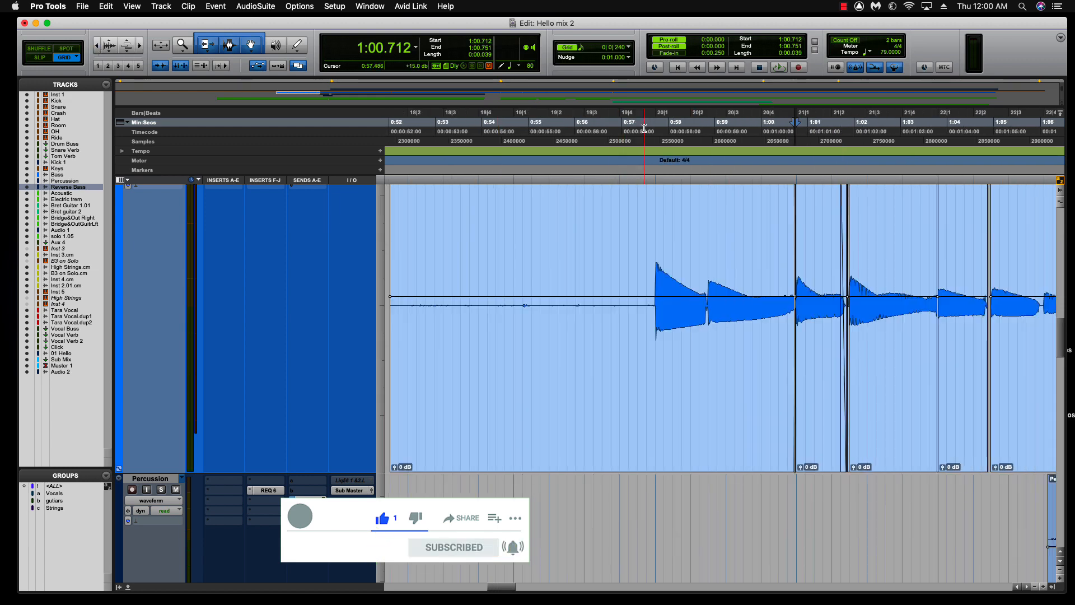
left_click(637, 145)
key("space")
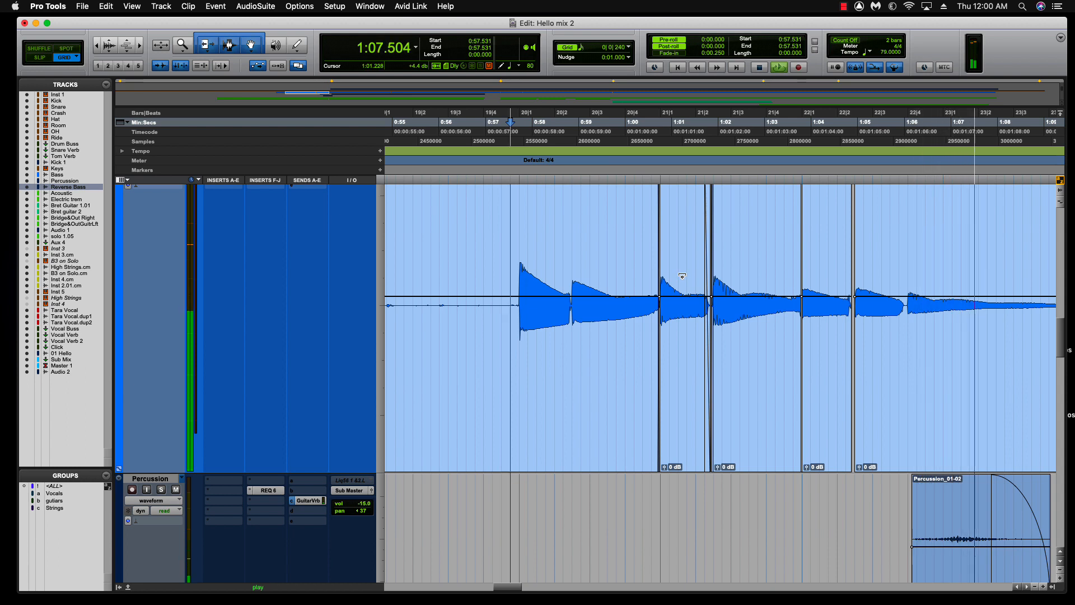
key("space")
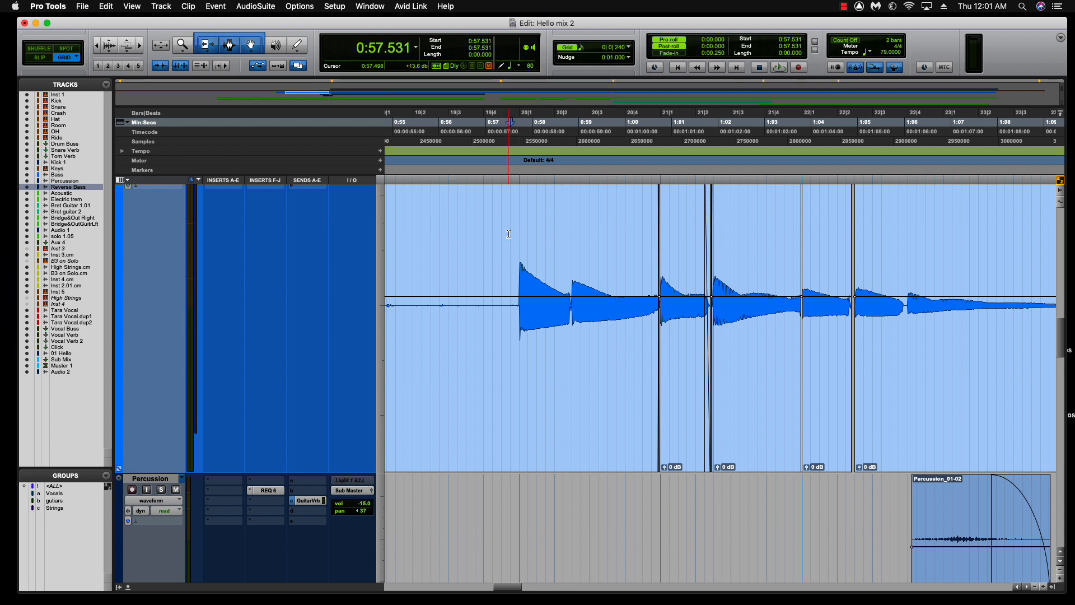
Trim the first Bass clip's start to 0:57.531 and add a fade-in of about 0.189 s.
key("a")
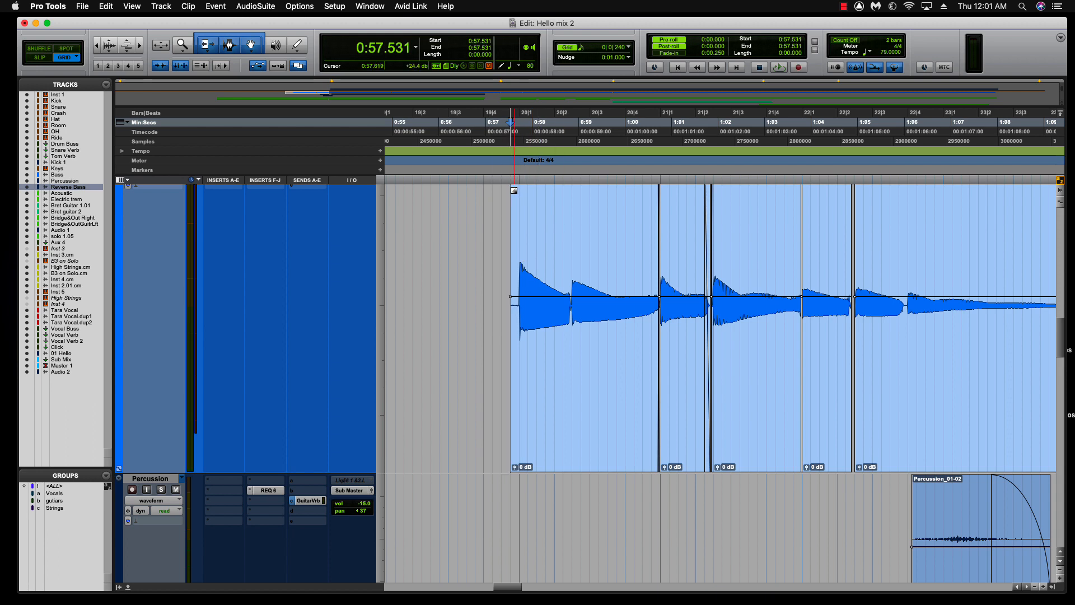
left_click_drag(514, 190, 513, 190)
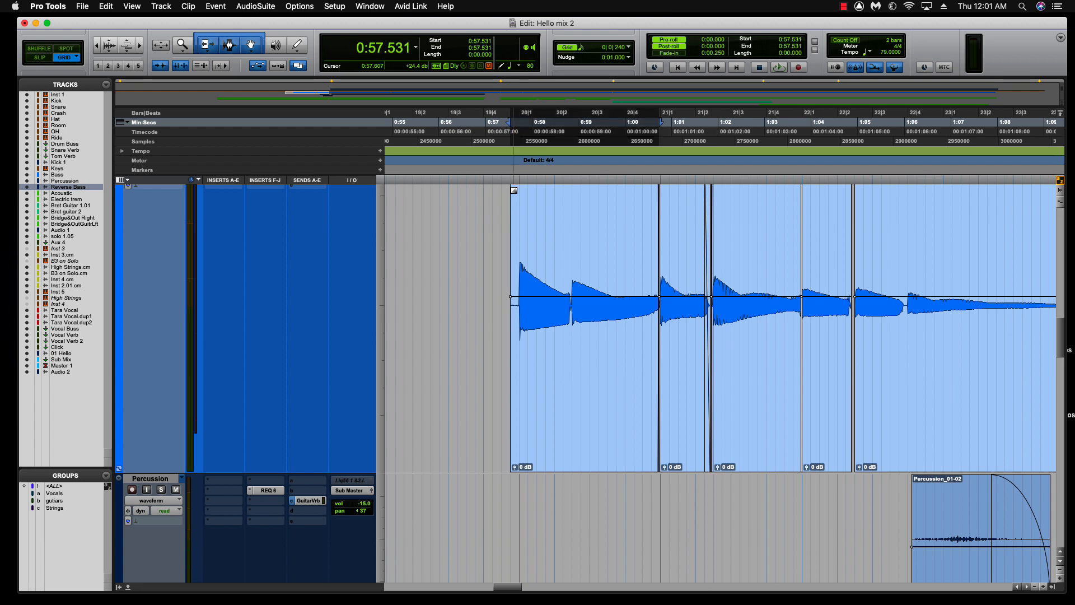
left_click_drag(514, 190, 521, 192)
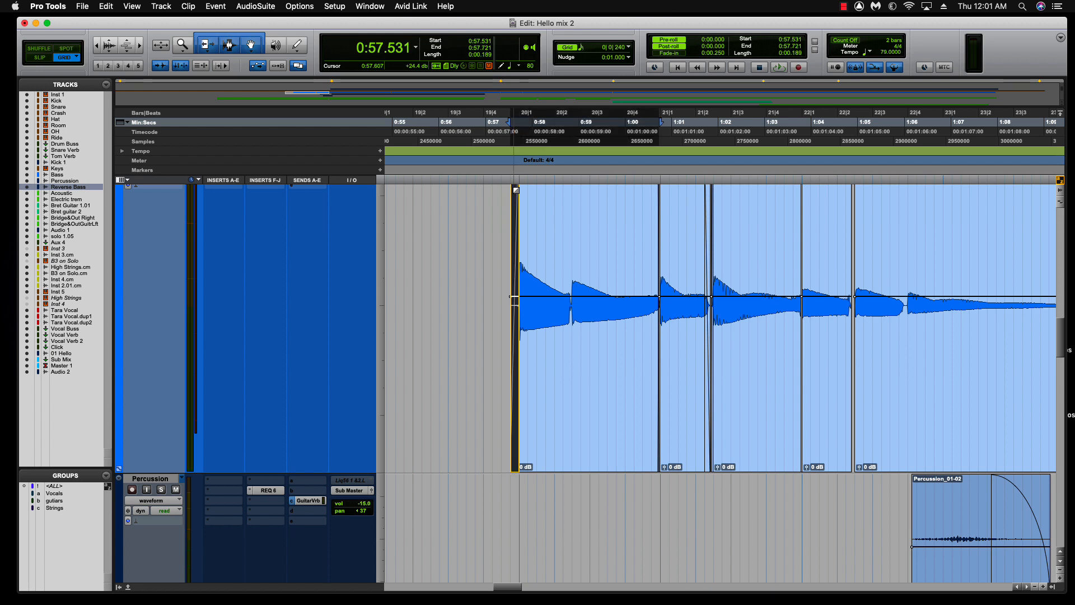
Play back the Bass track from 0:57.341 to check the opening fade-in.
left_click(493, 138)
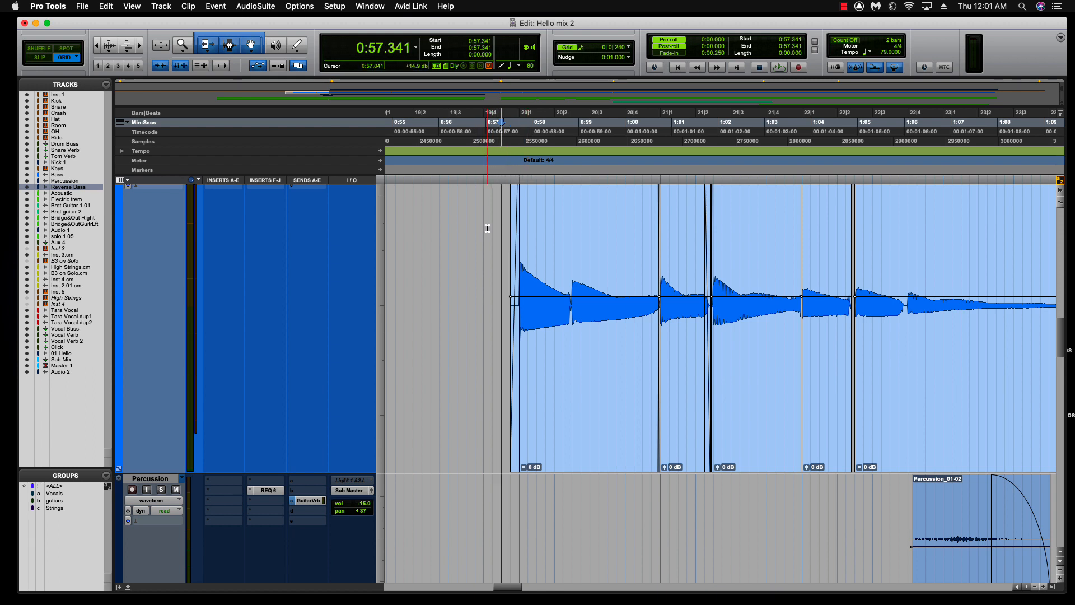
key("space")
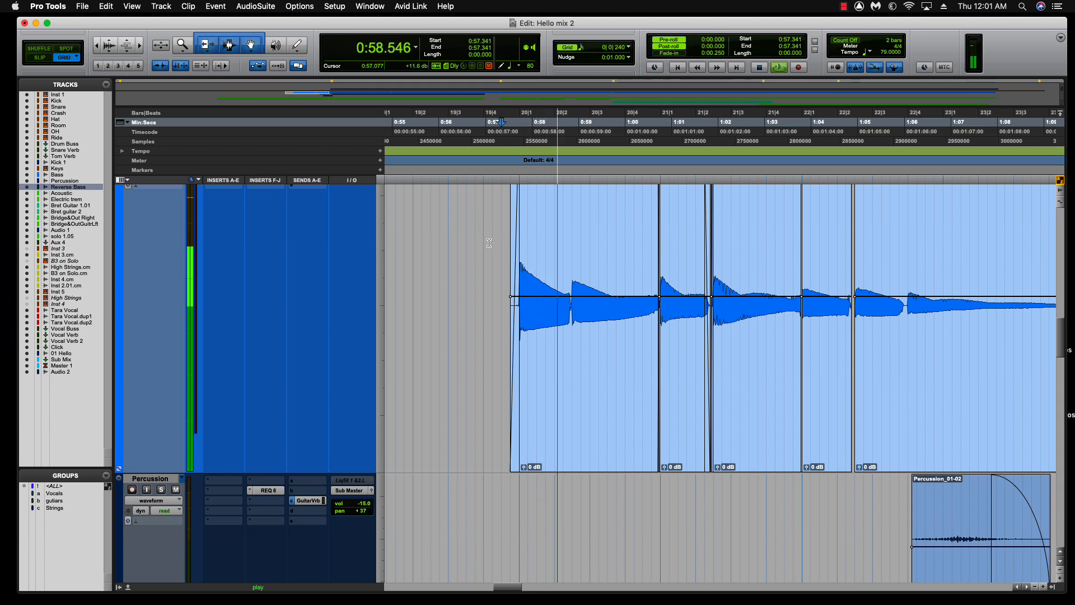
key("space")
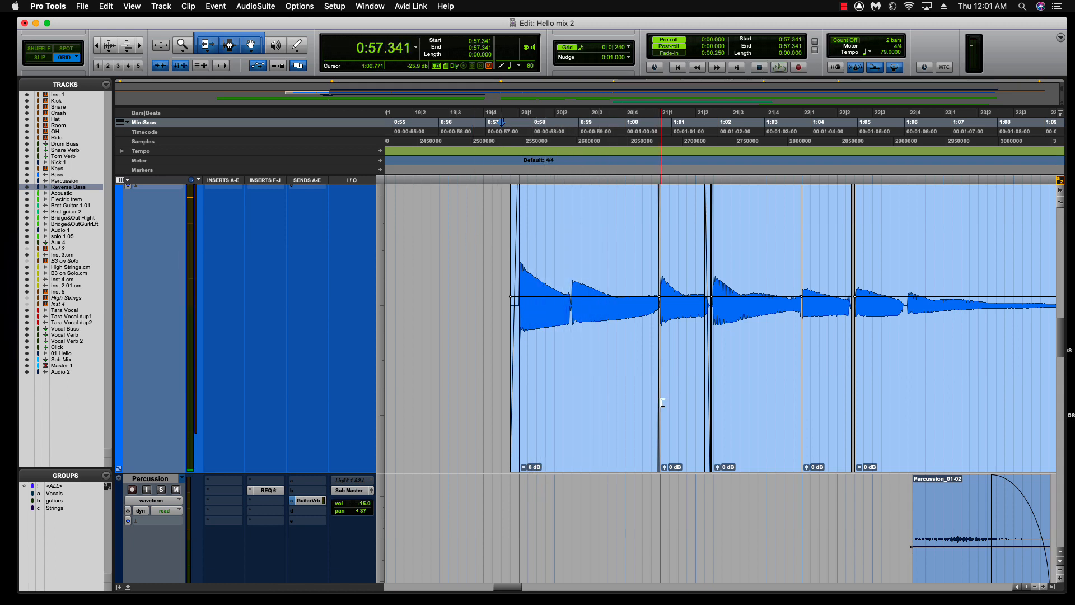
Try consolidating all the Bass clips from 0:57.531 to 1:15.844 into one continuous clip.
scroll(662, 403, "right", 2)
scroll(662, 403, "right", 2)
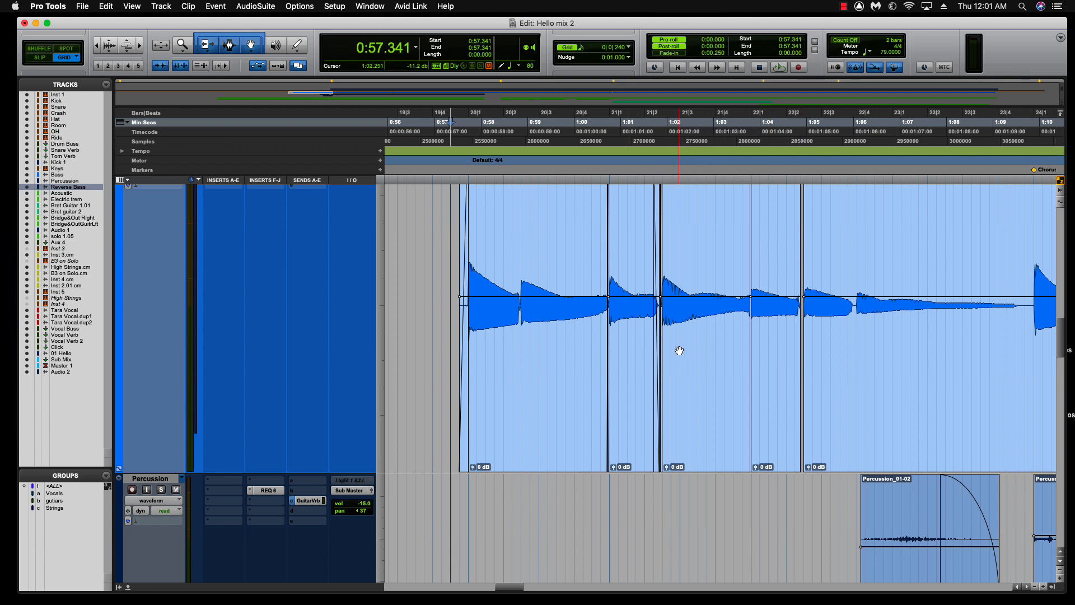
left_click(518, 420)
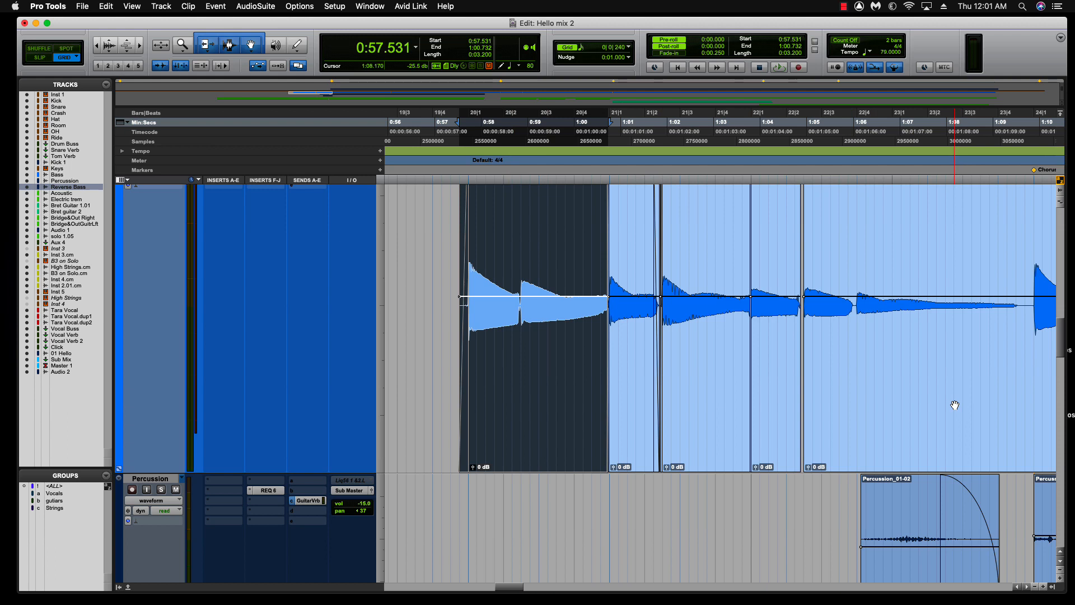
left_click(931, 403, "shift")
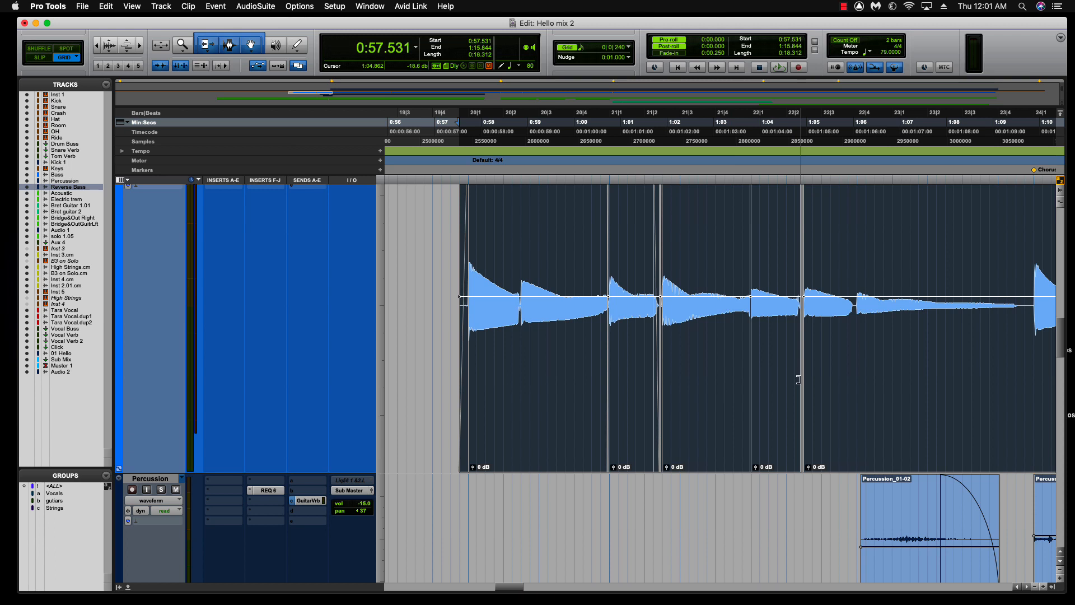
key("alt+shift+3")
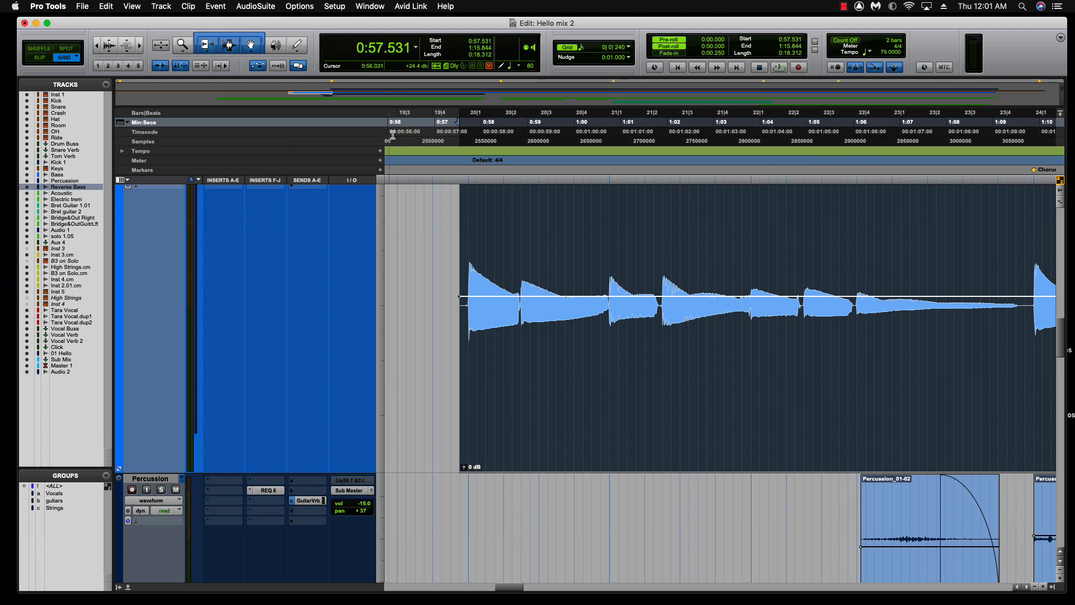
Listen to the consolidated Bass clip from 0:56.392 and again from 1:04.746, and undo the consolidation.
left_click(407, 133)
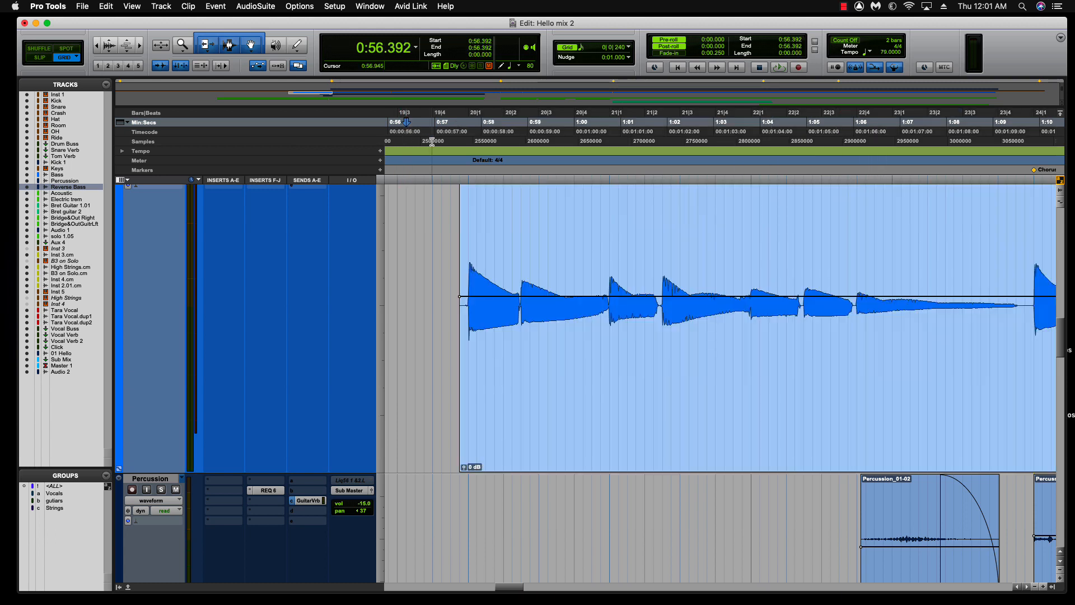
key("space")
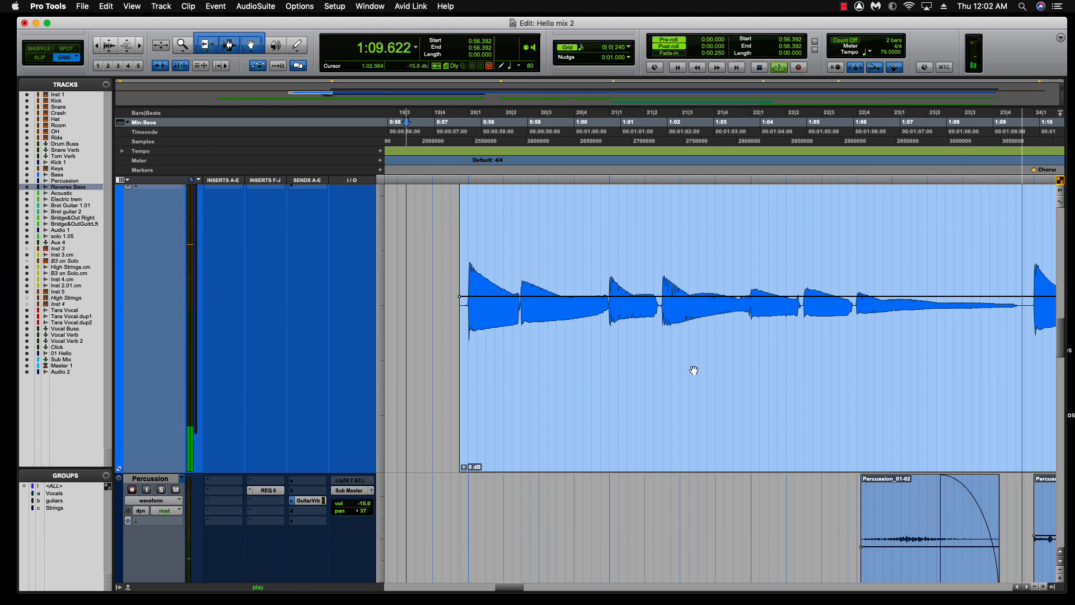
key("space")
left_click(796, 252)
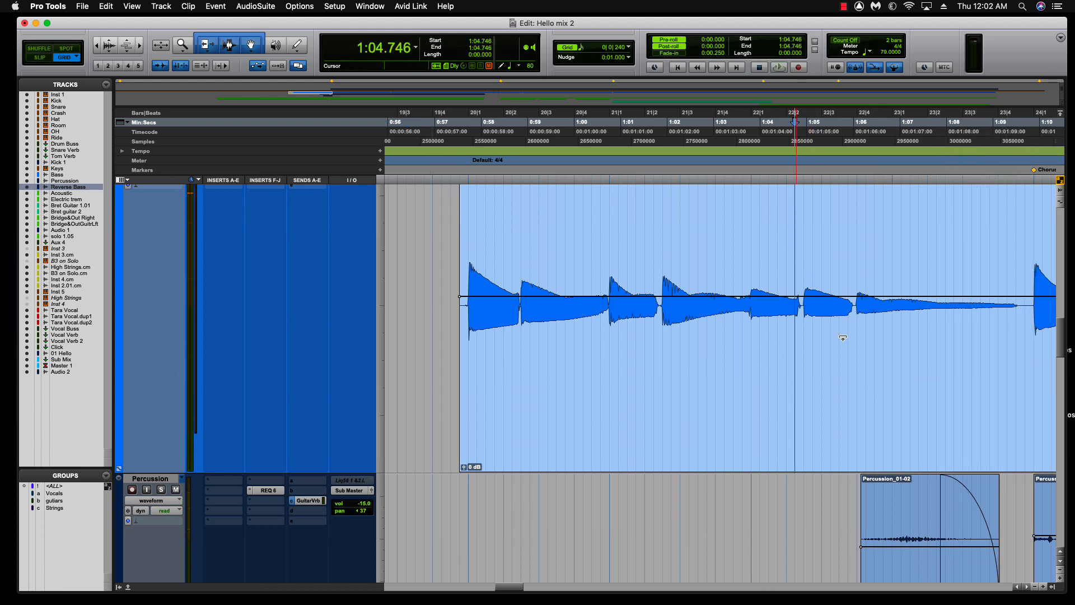
key("space")
key("space")
key("super+z")
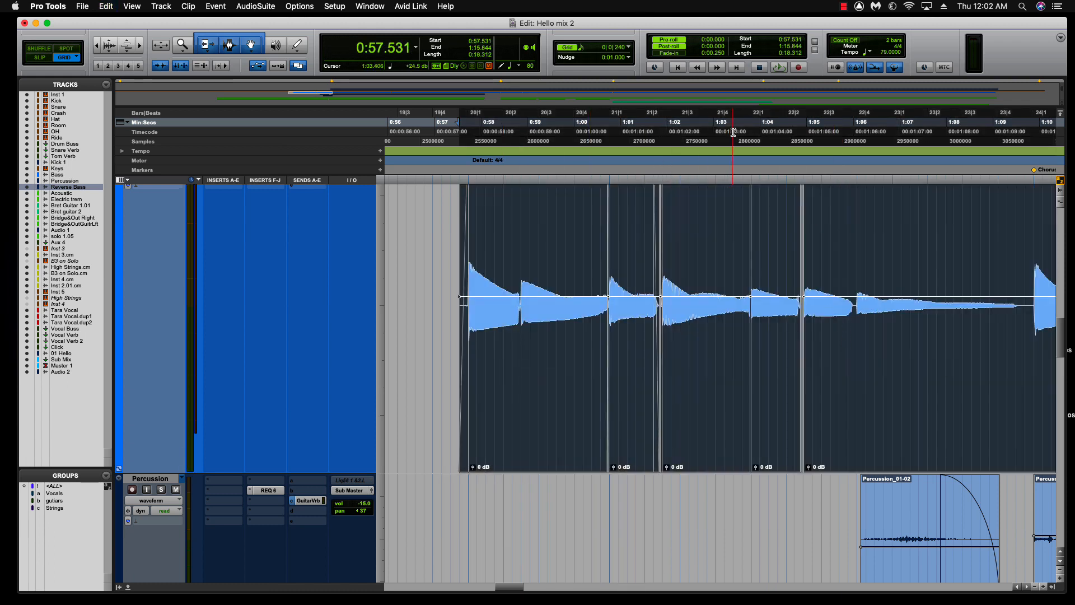
Add a fade-out of about 0.136 s to the end of the fifth note's Bass clip, starting at 1:04.732.
left_click(786, 132)
key("t")
key("t")
key("t")
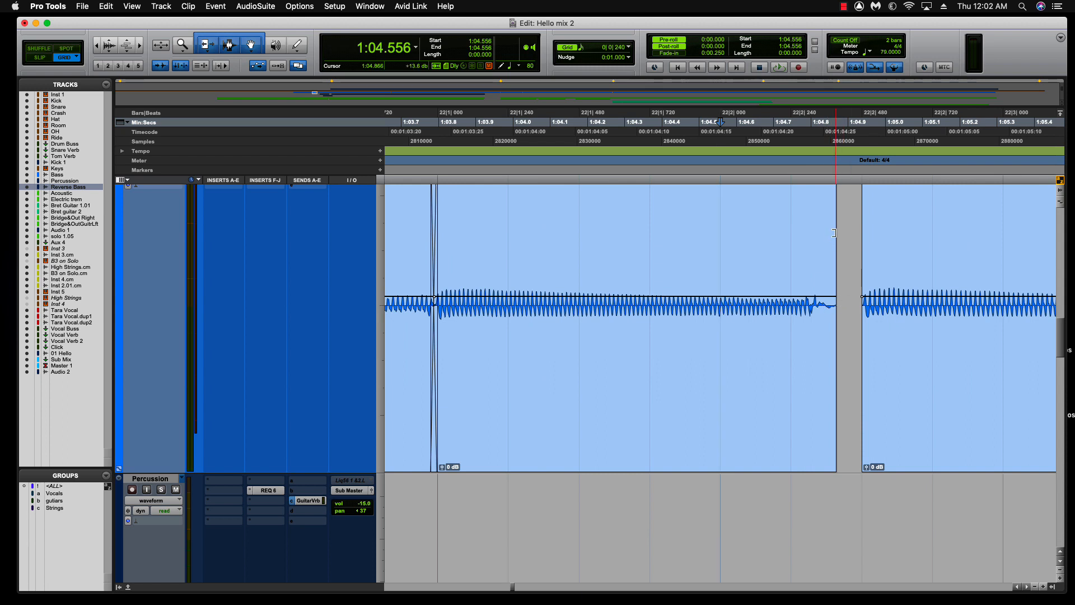
double_click(835, 201)
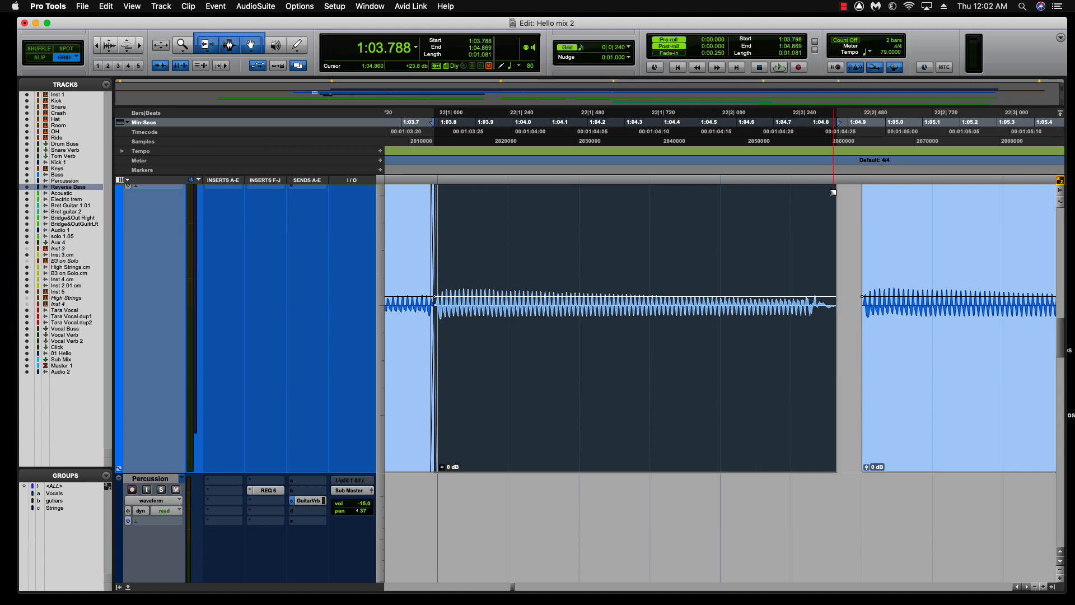
left_click_drag(833, 193, 786, 196)
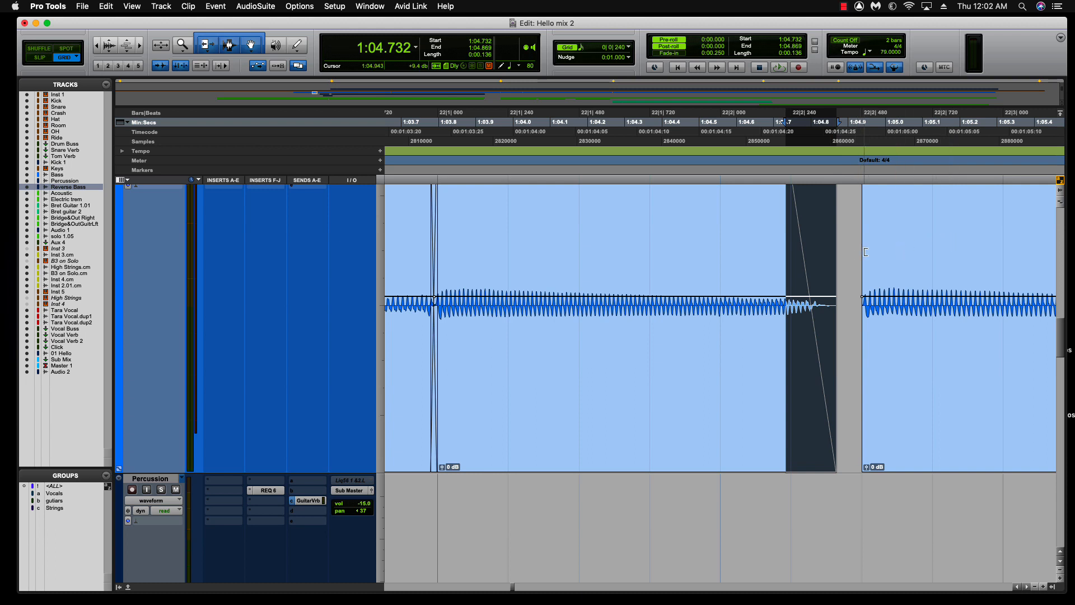
Extend the sixth note's clip start back to 1:04.910 and give it a fade-in of about 0.028 s.
left_click_drag(866, 252, 854, 256)
left_click(855, 197)
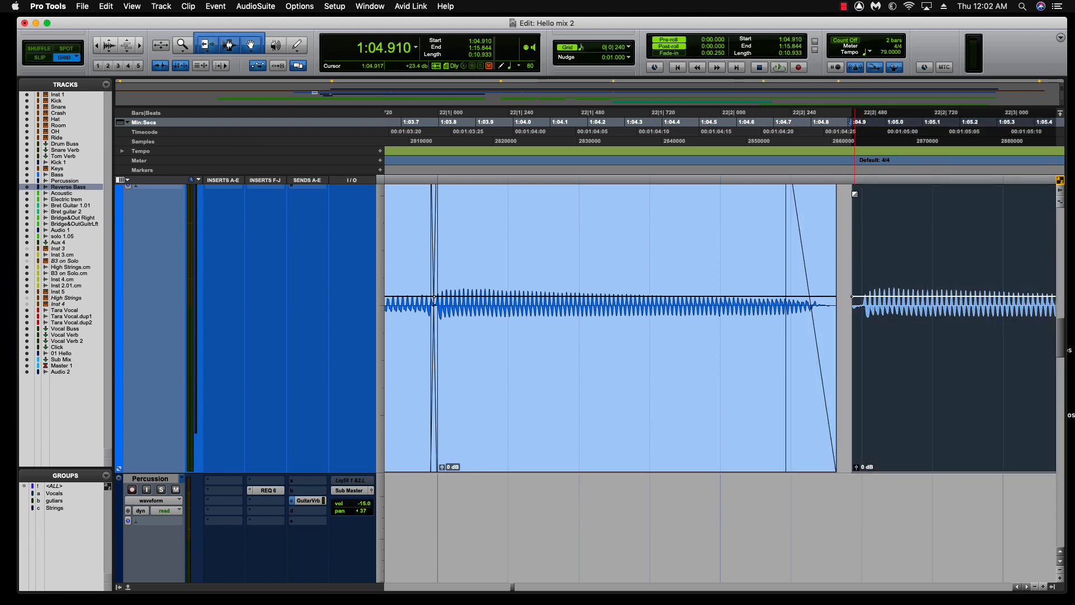
left_click_drag(855, 194, 862, 196)
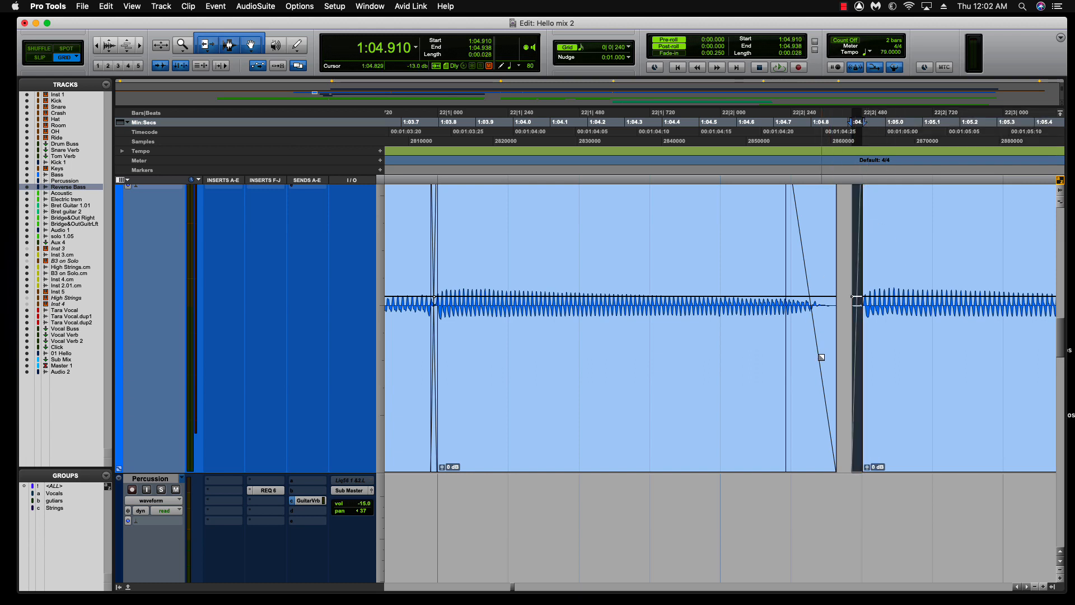
Bow the fifth note's fade-out curve inward so it drops steeply at first, and audition it from 1:03.797.
left_click_drag(821, 359, 813, 364)
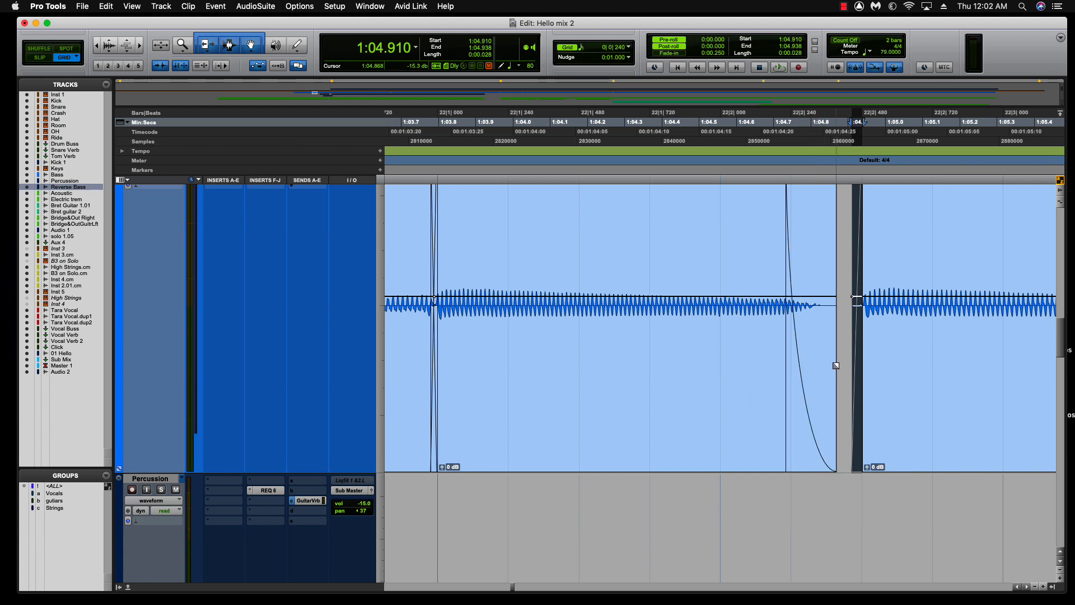
left_click(417, 136)
key("space")
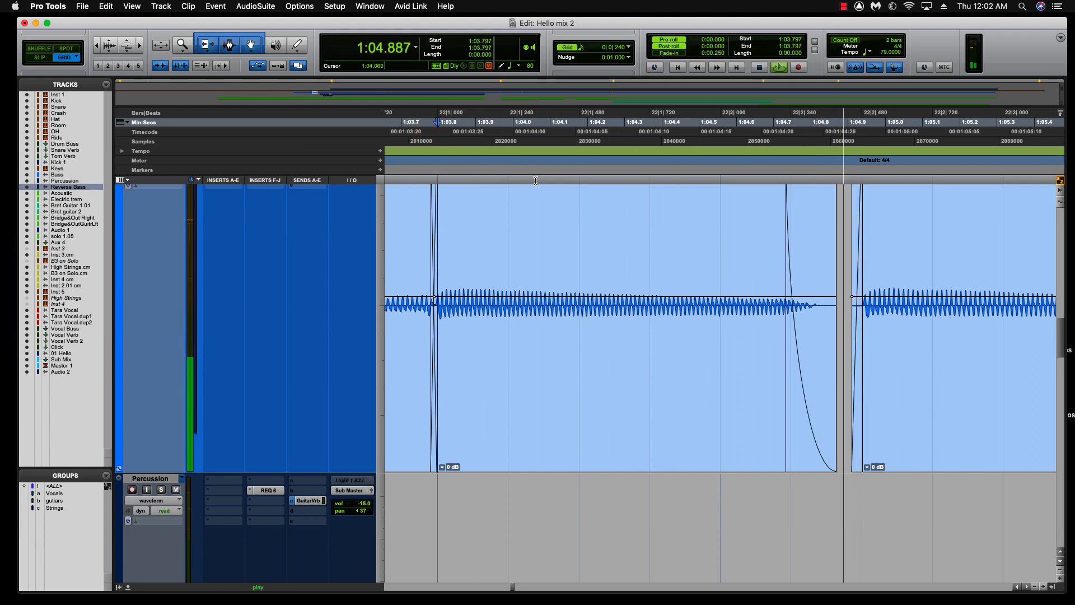
key("space")
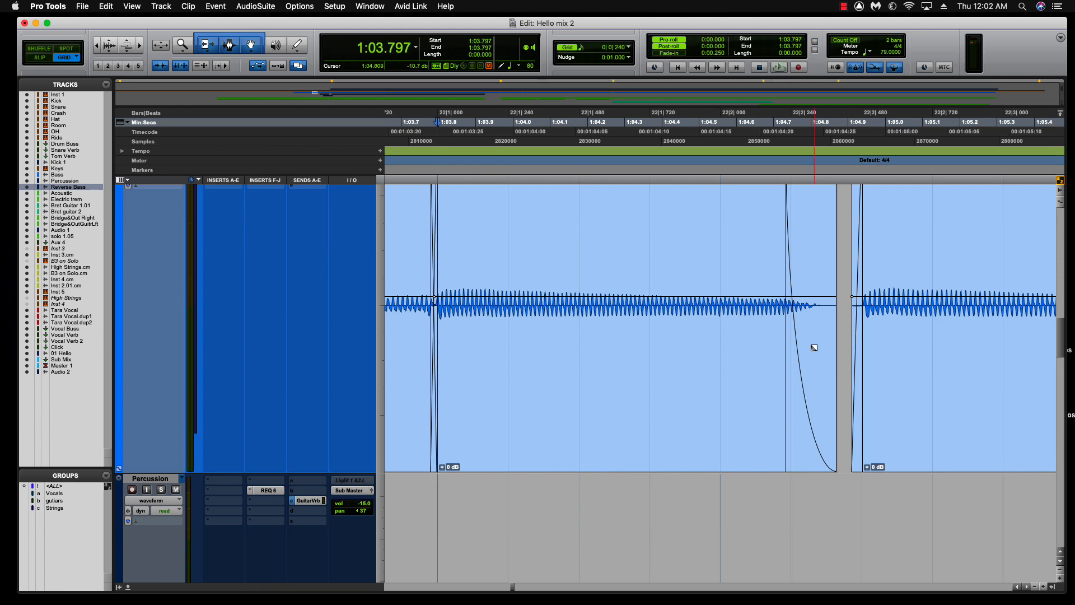
key("space")
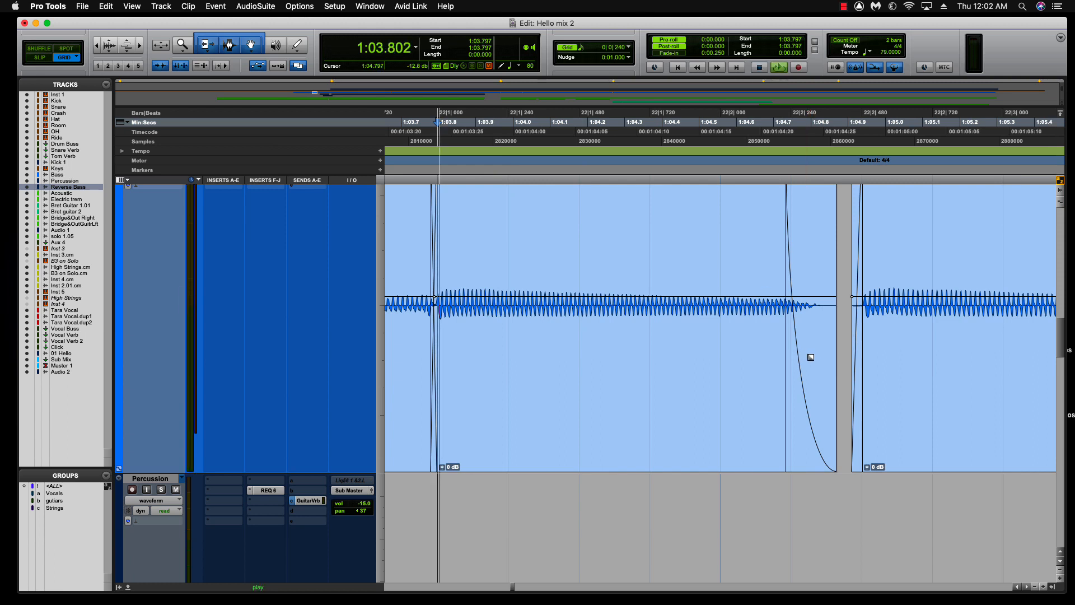
key("space")
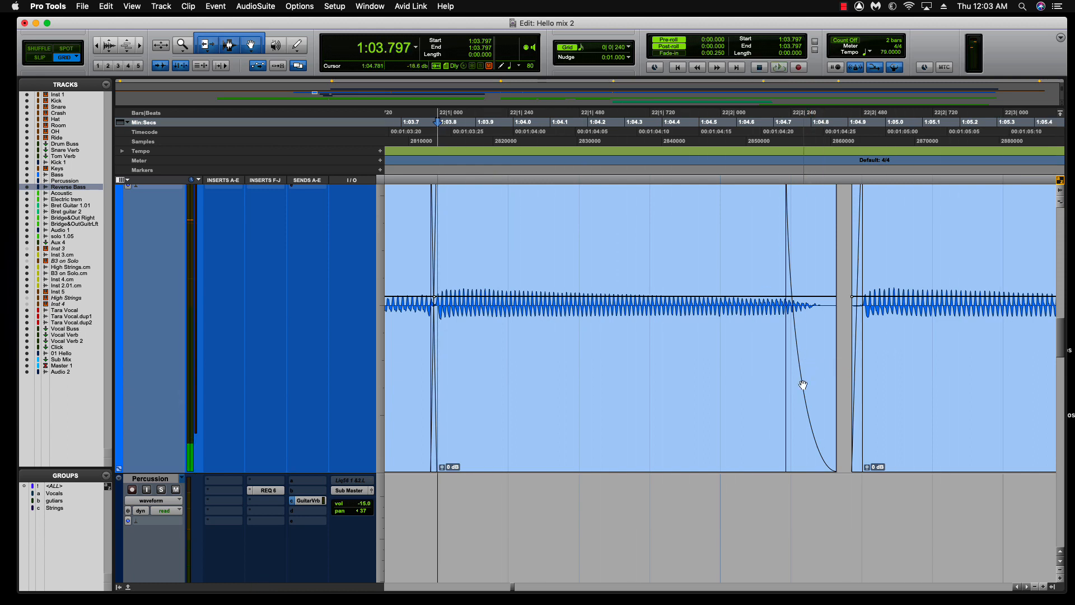
Lengthen the fifth note's fade-out to about 0.180 s, starting at 1:04.689, and audition it from 1:03.797.
left_click(803, 385)
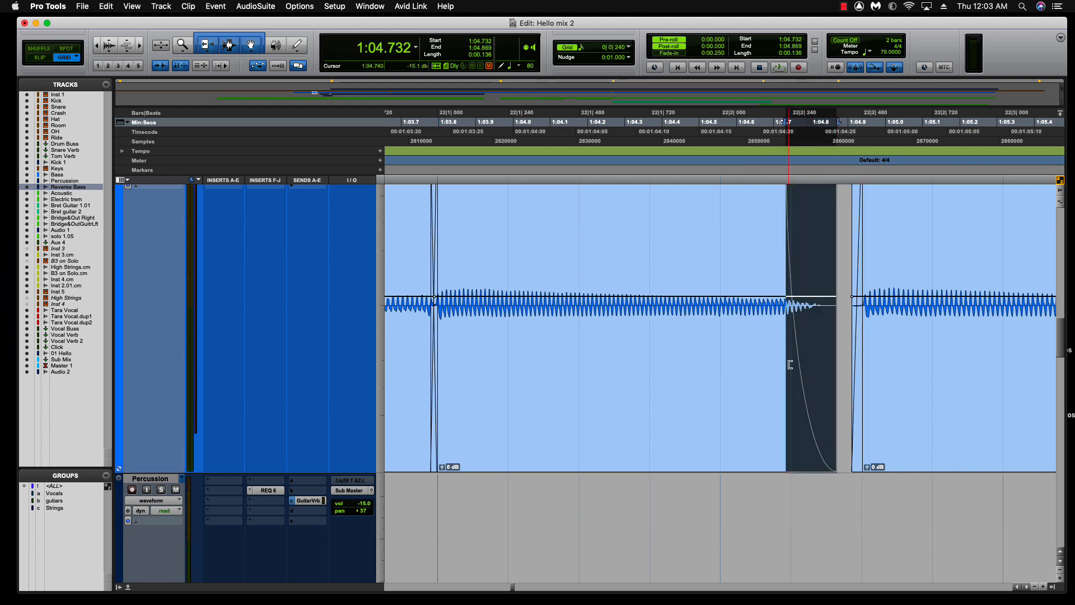
left_click_drag(790, 364, 771, 365)
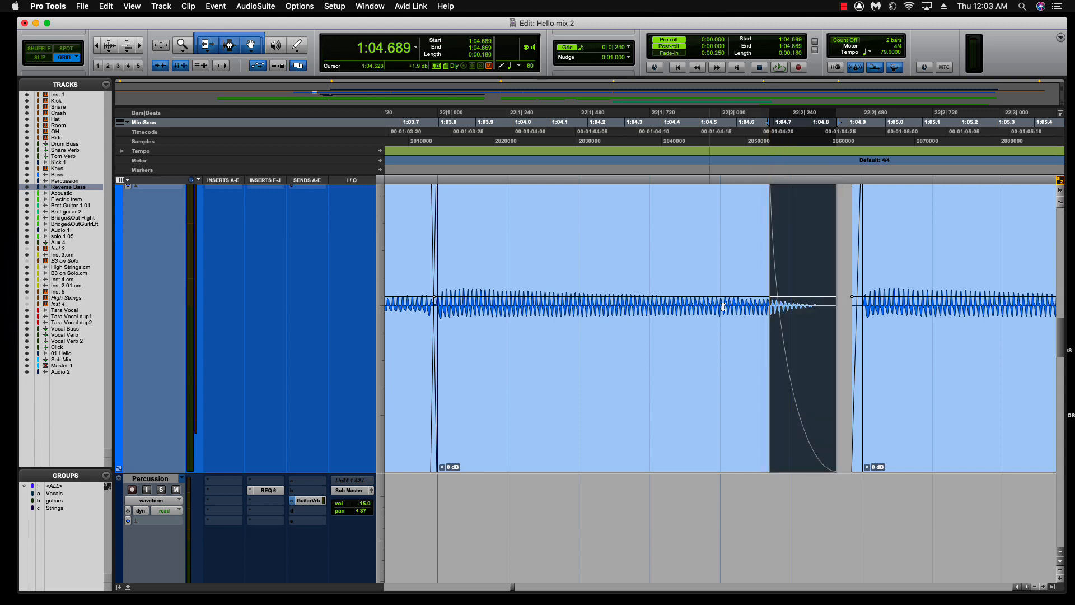
left_click(439, 141)
key("space")
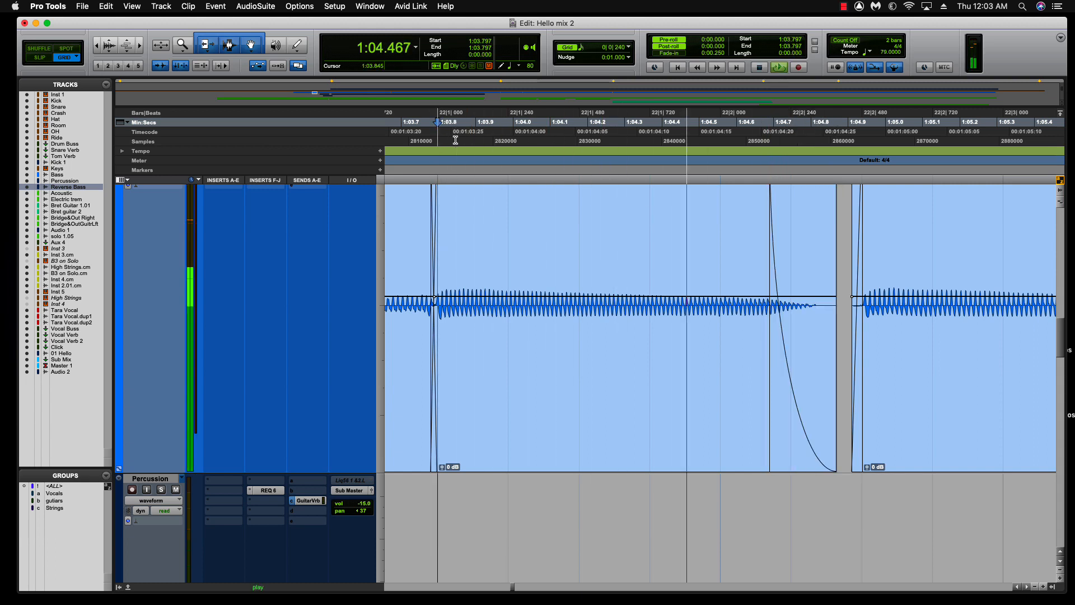
key("space")
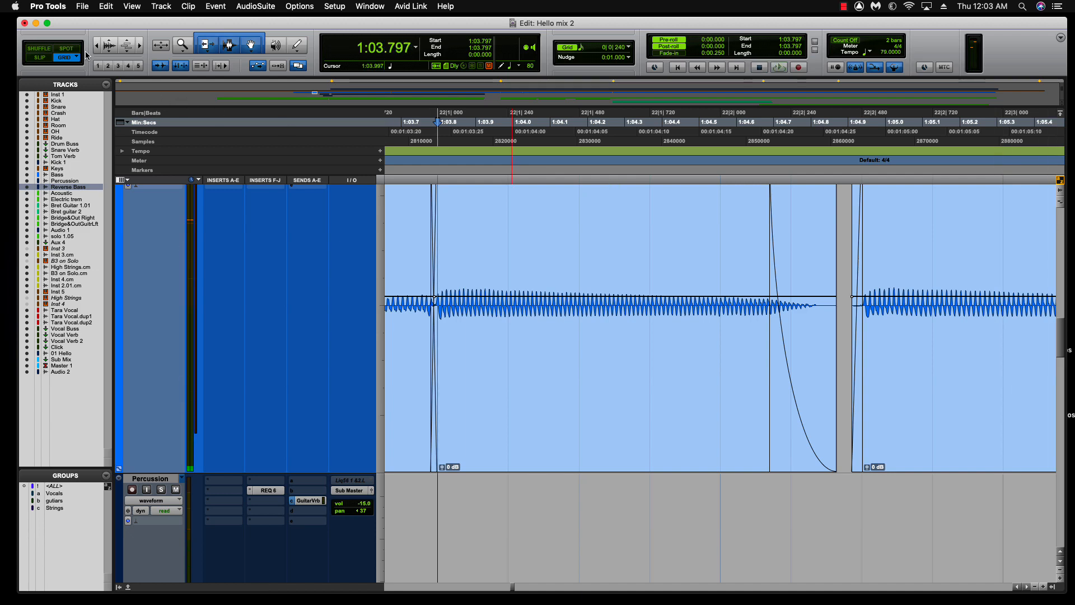
Consolidate all the Bass clips from 0:57.531 to 1:15.844 into a single clip.
left_click(96, 46)
left_click(96, 46)
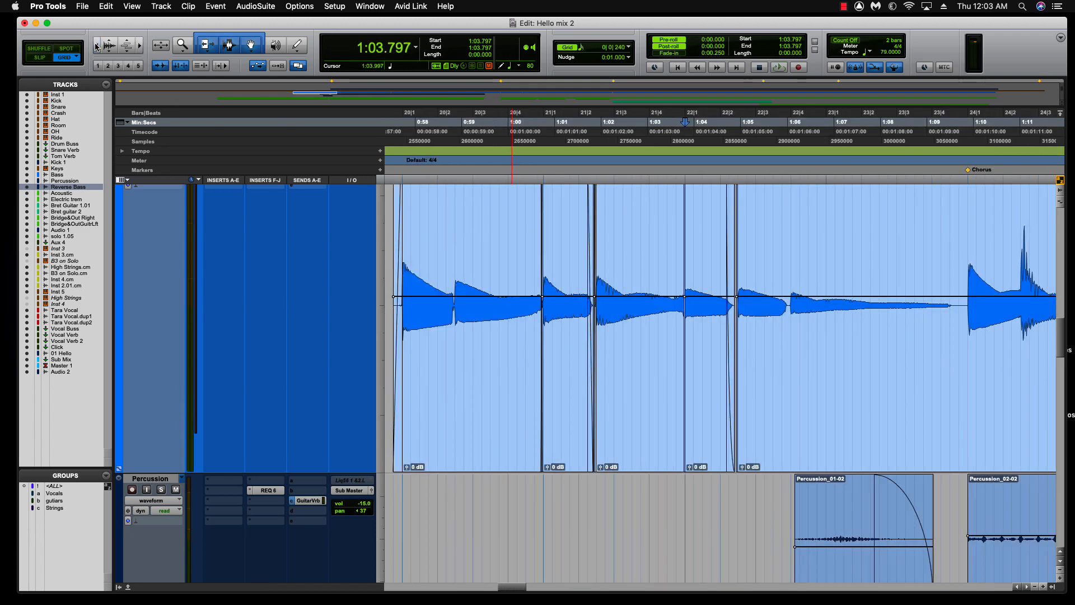
left_click(478, 439)
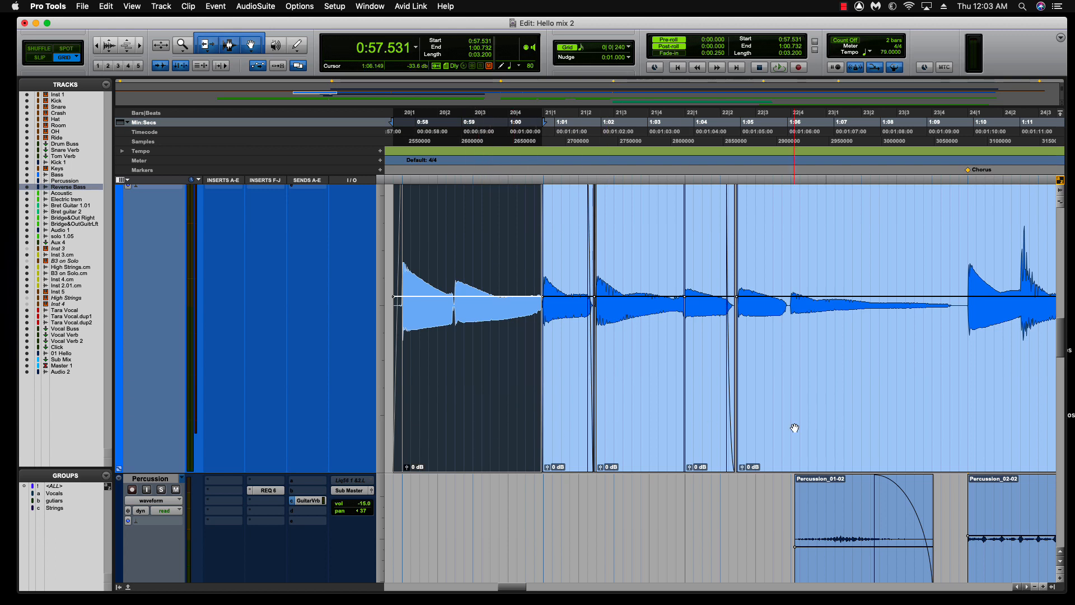
left_click(833, 414, "shift")
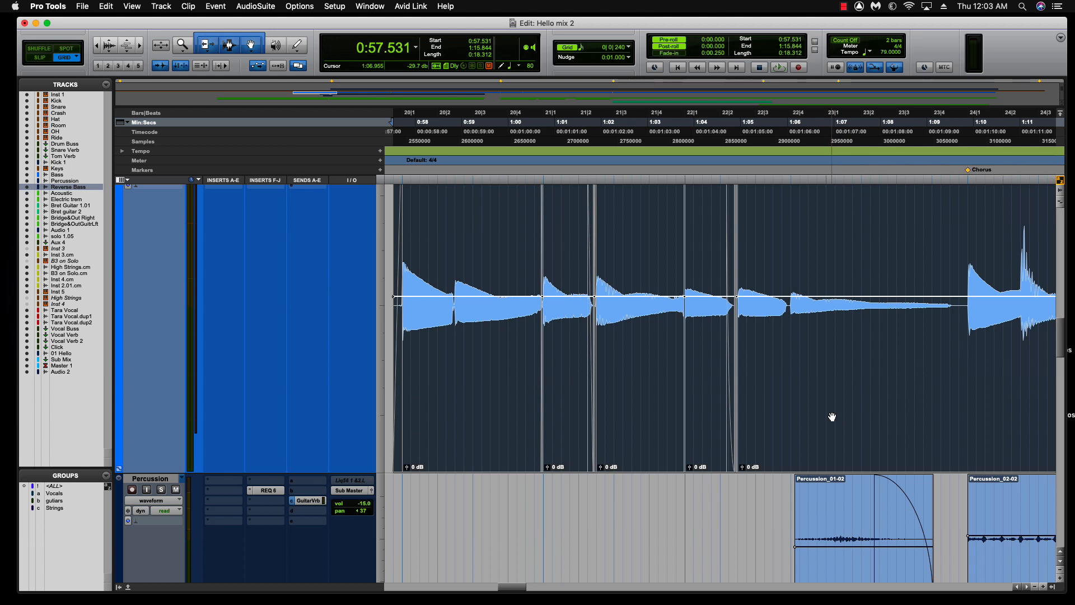
key("alt+shift+3")
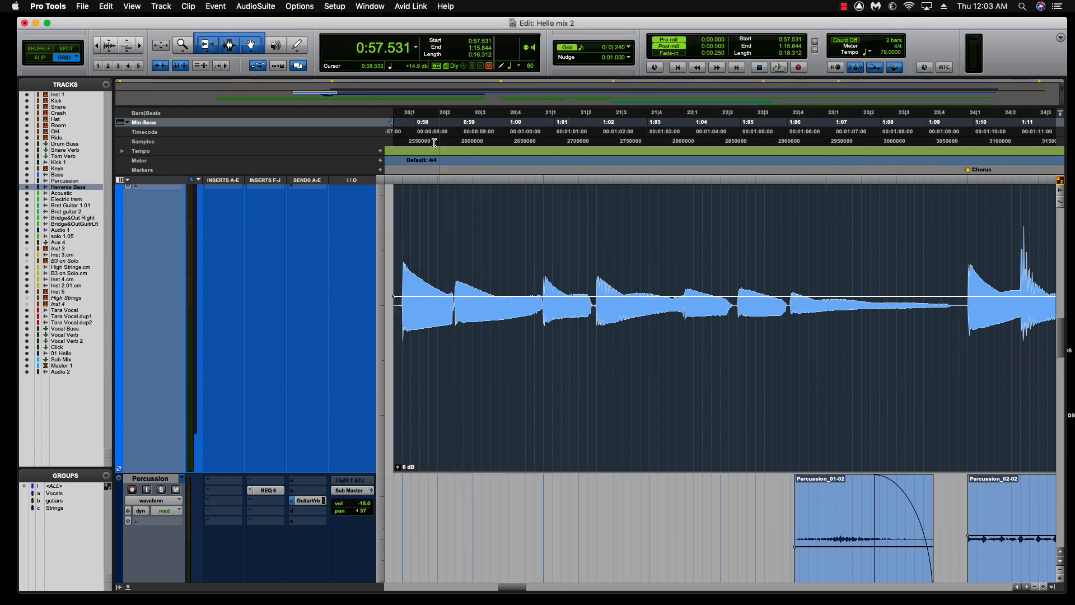
Play back the consolidated Bass clip from its start at 0:57.531.
left_click(402, 123)
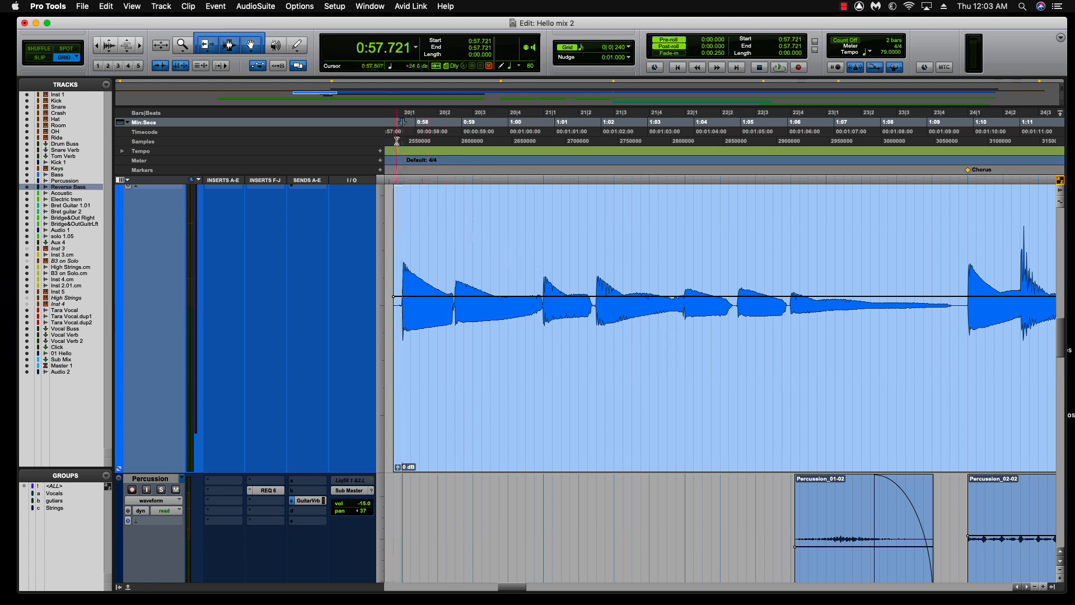
left_click(395, 141)
key("space")
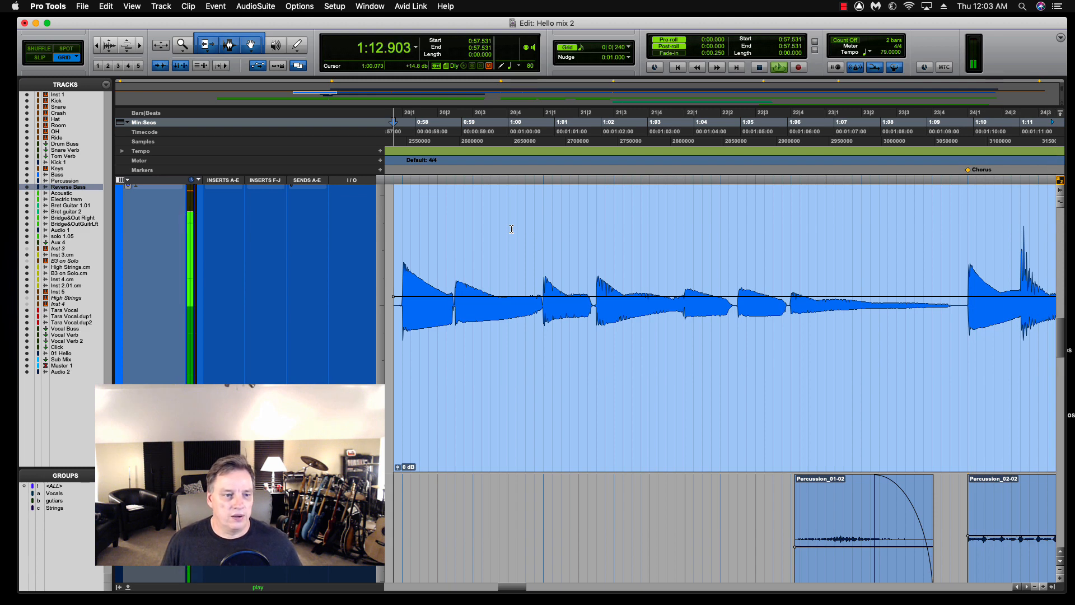
key("space")
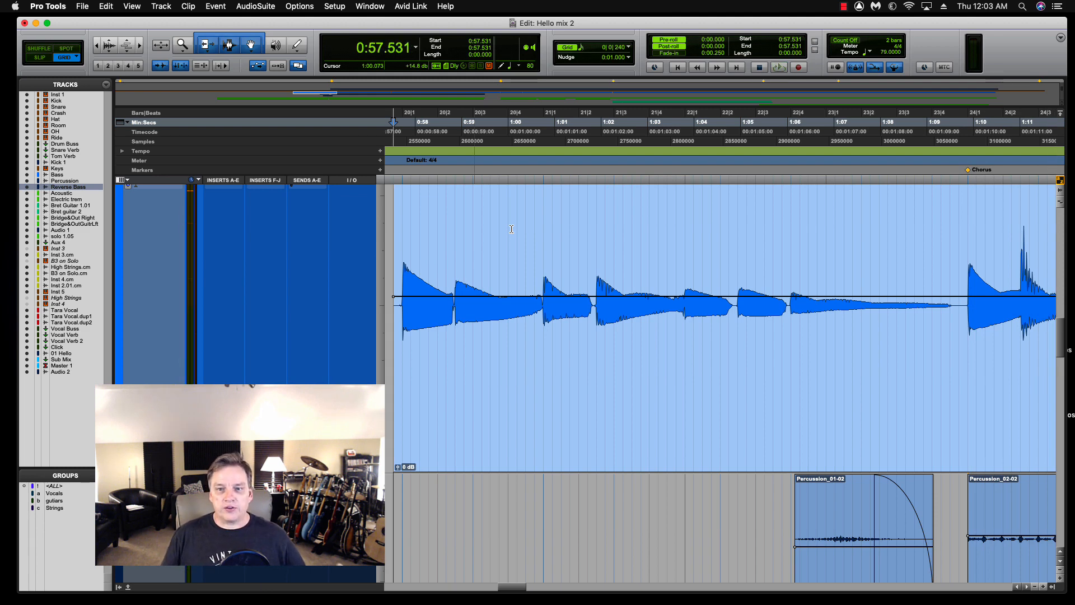